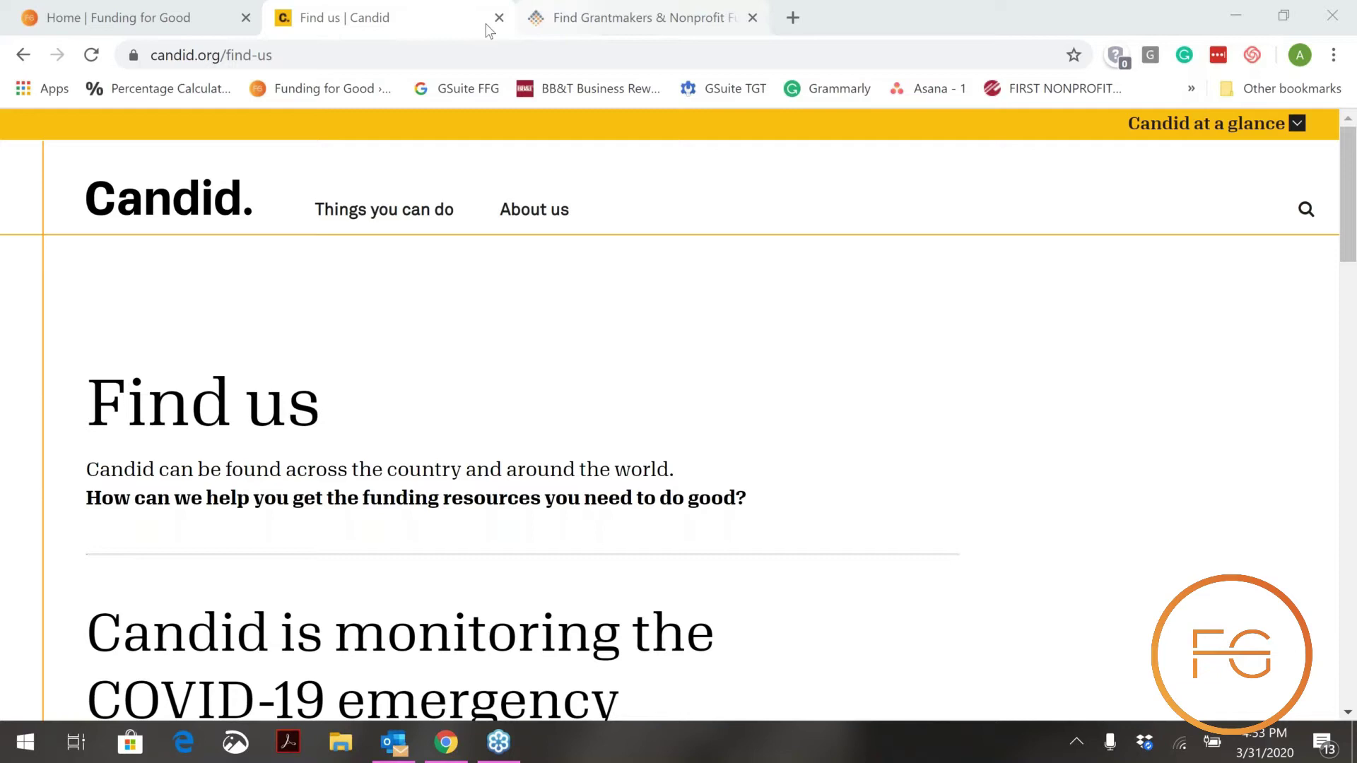
Step: Search Candid's Find us map for locations near ZIP code 28601 and review the list of Funding Information Network locations
{"action": "left_click", "coordinate": [274, 57]}
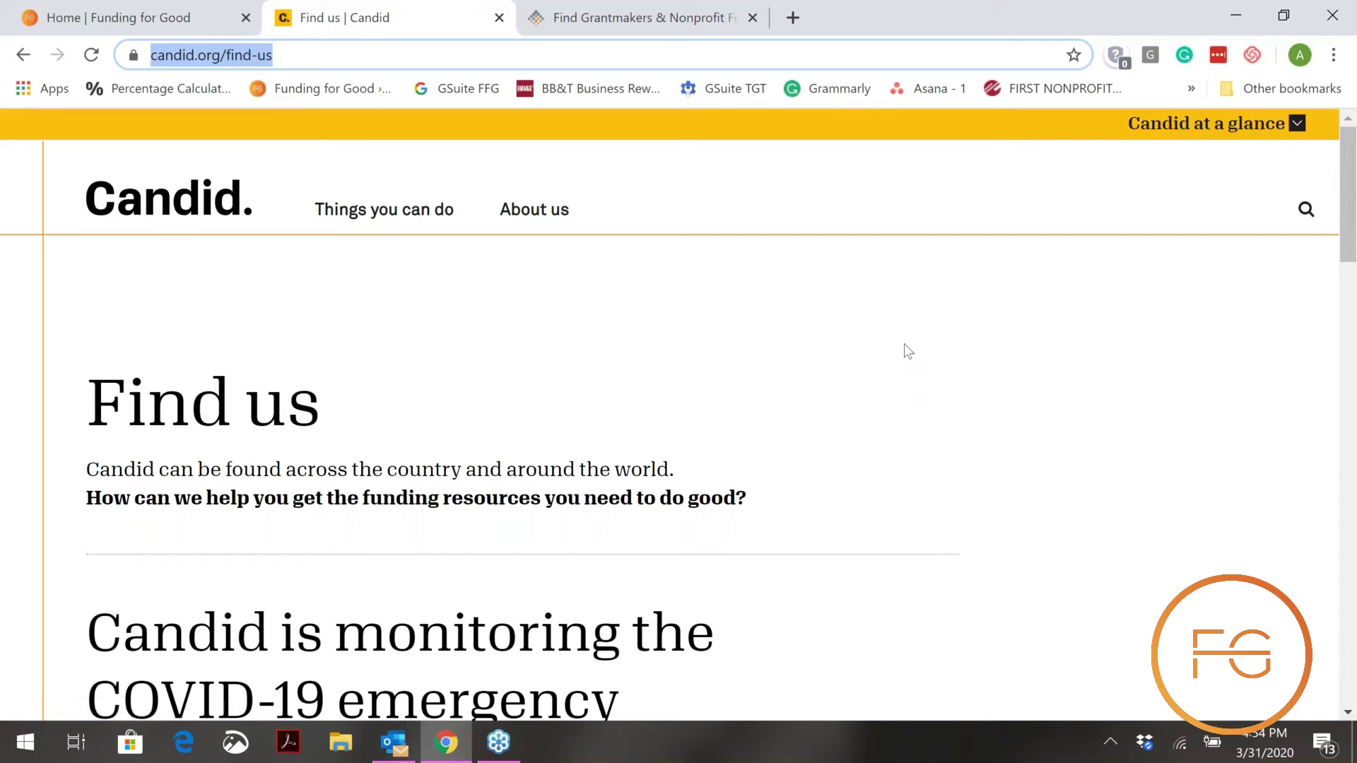
{"action": "scroll", "coordinate": [904, 344], "scroll_direction": "down", "scroll_amount": 1}
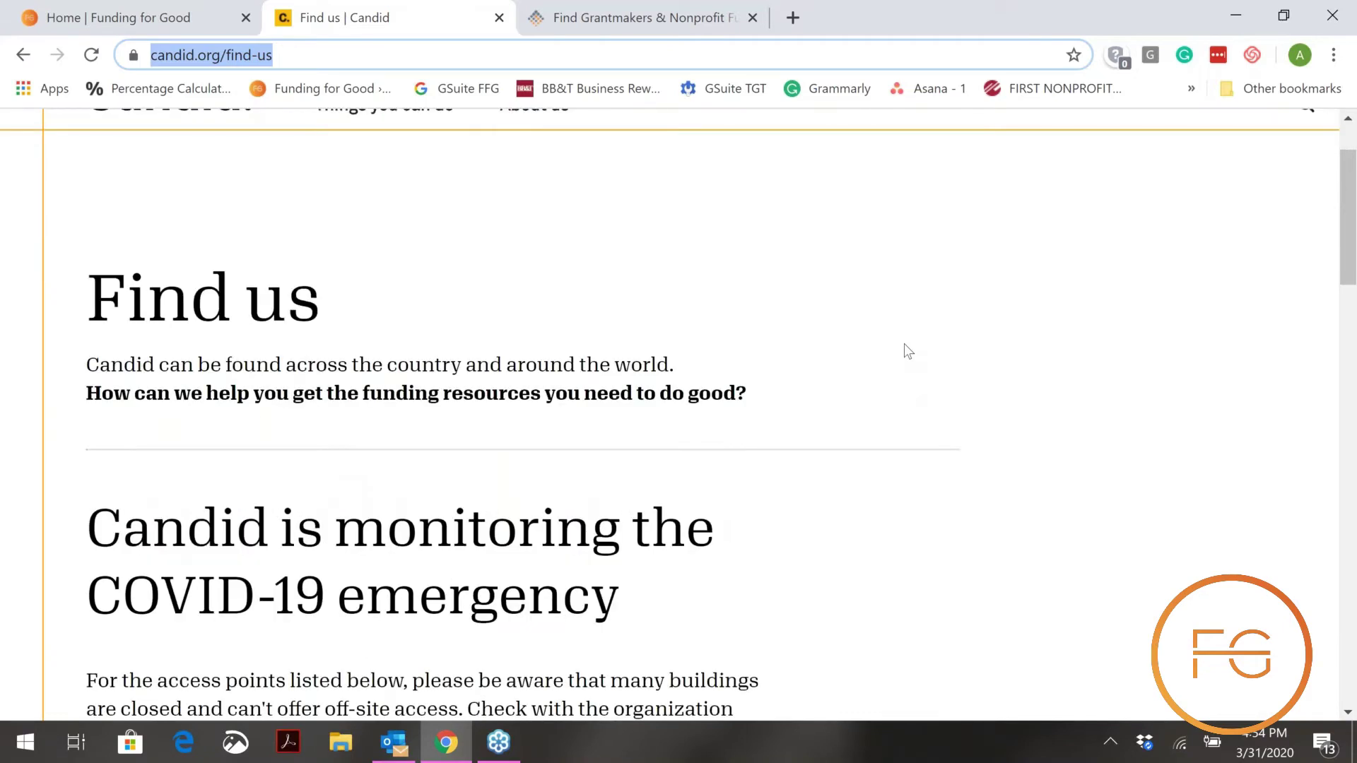
{"action": "scroll", "coordinate": [905, 346], "scroll_direction": "down", "scroll_amount": 1}
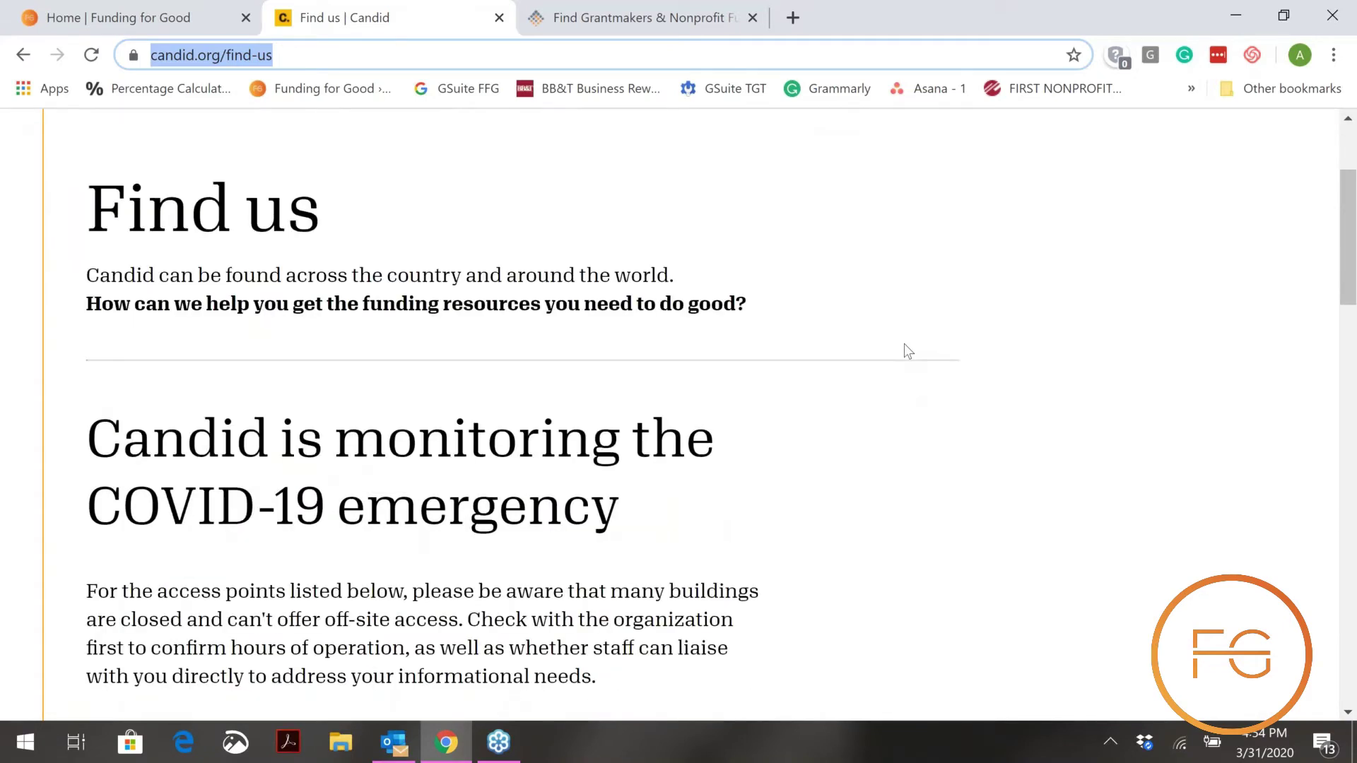
{"action": "scroll", "coordinate": [905, 346], "scroll_direction": "down", "scroll_amount": 4}
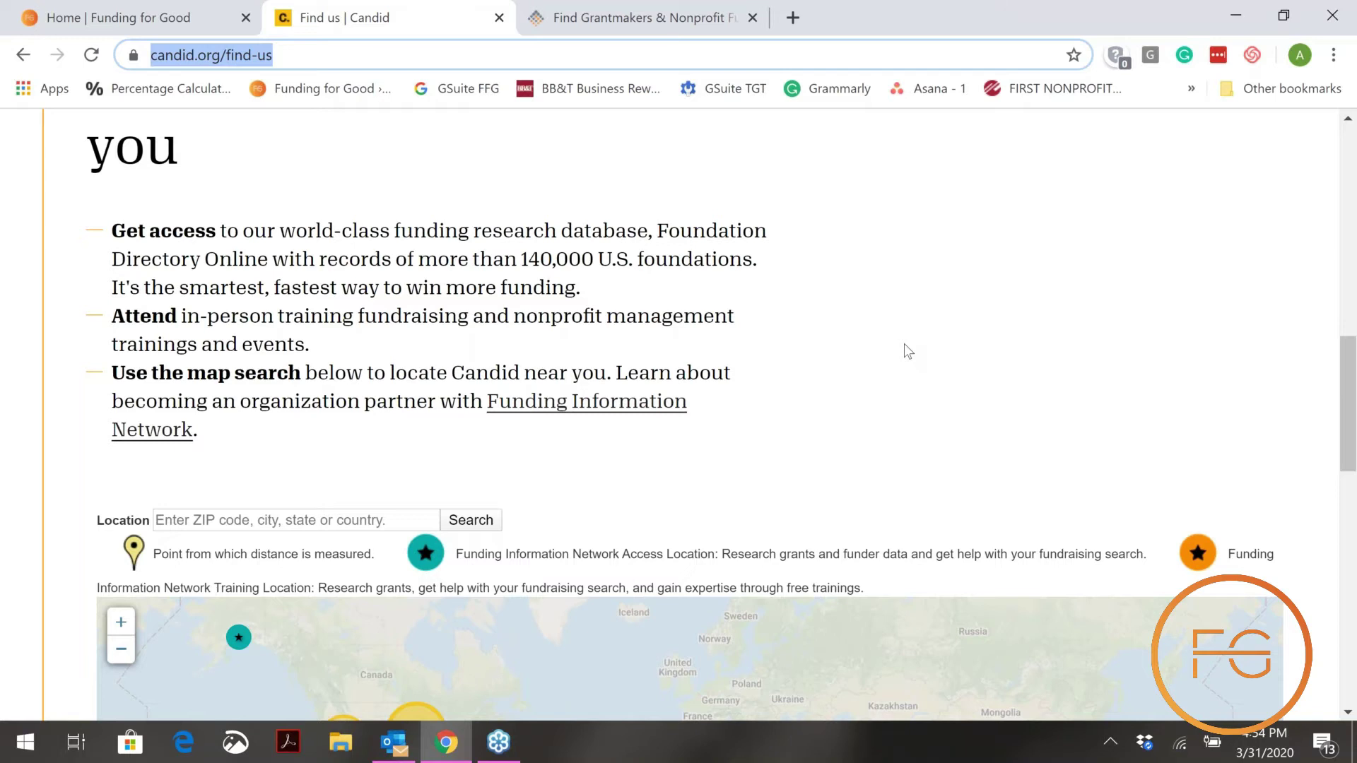
{"action": "scroll", "coordinate": [908, 352], "scroll_direction": "down", "scroll_amount": 3}
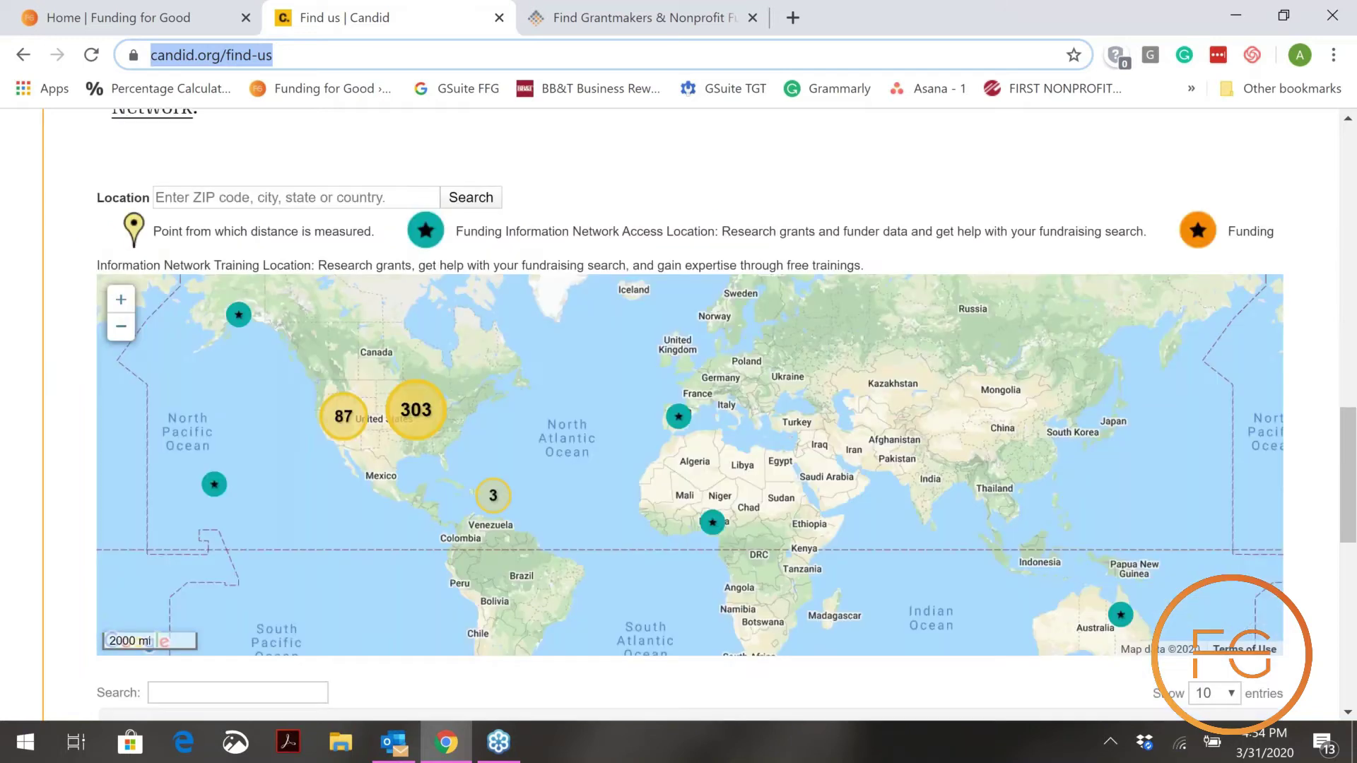
{"action": "left_click", "coordinate": [205, 195]}
{"action": "type", "text": "28601"}
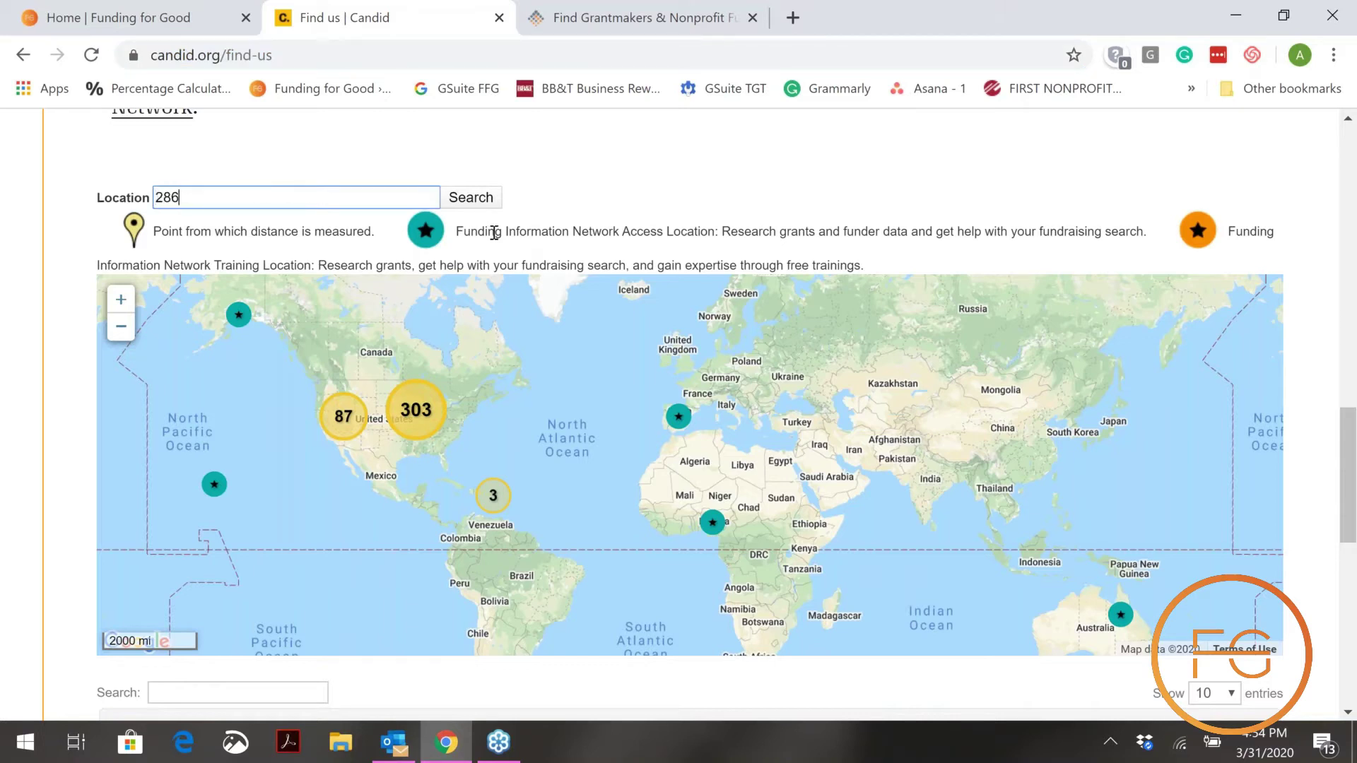
{"action": "left_click", "coordinate": [470, 197]}
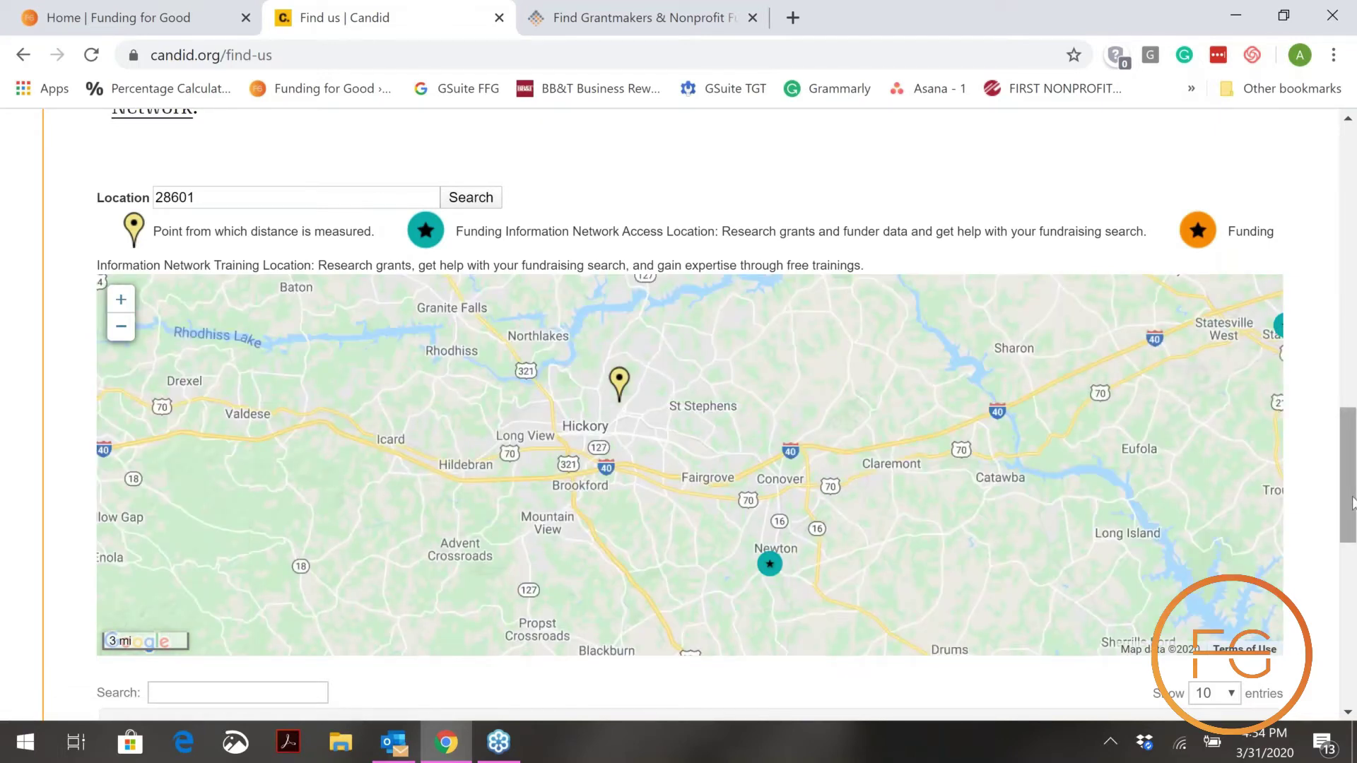
{"action": "left_click_drag", "start_coordinate": [1351, 503], "coordinate": [1353, 602]}
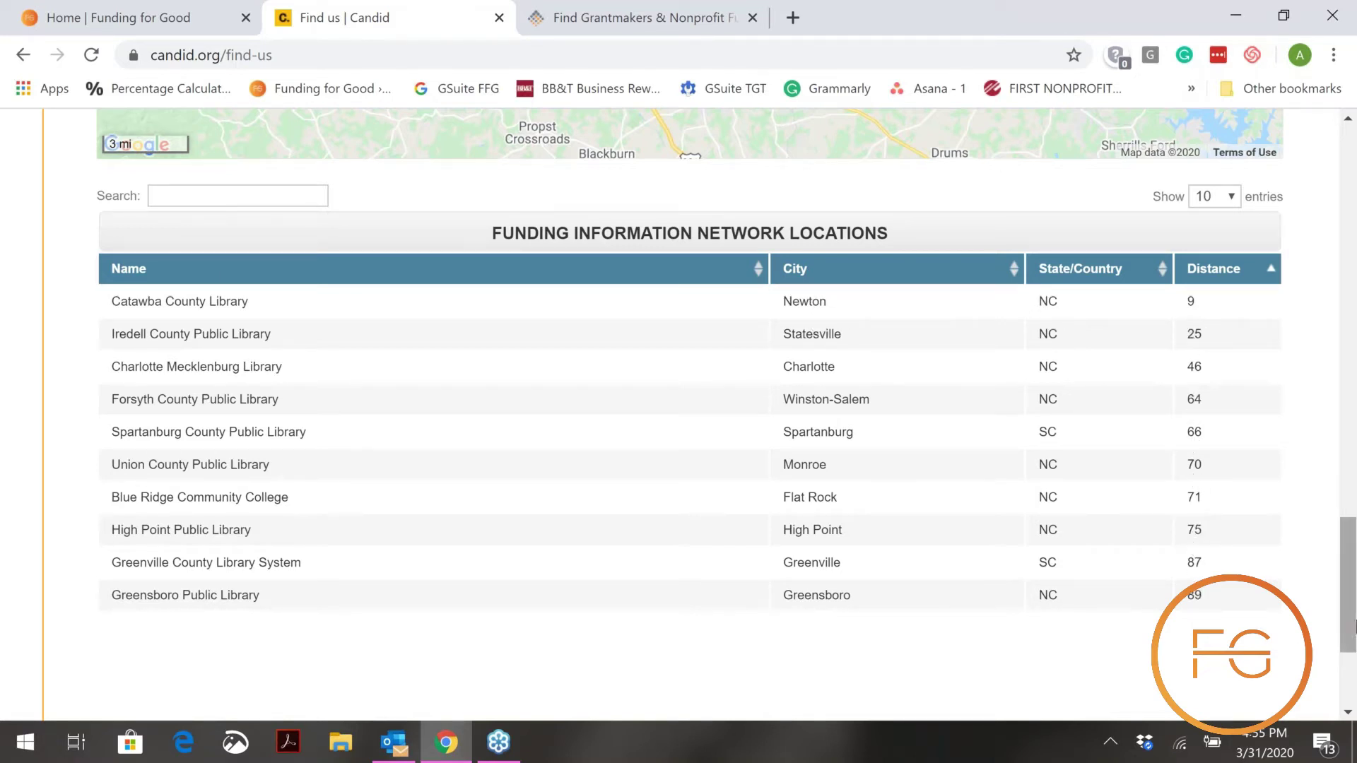
{"action": "scroll", "coordinate": [465, 265], "scroll_direction": "up", "scroll_amount": 10}
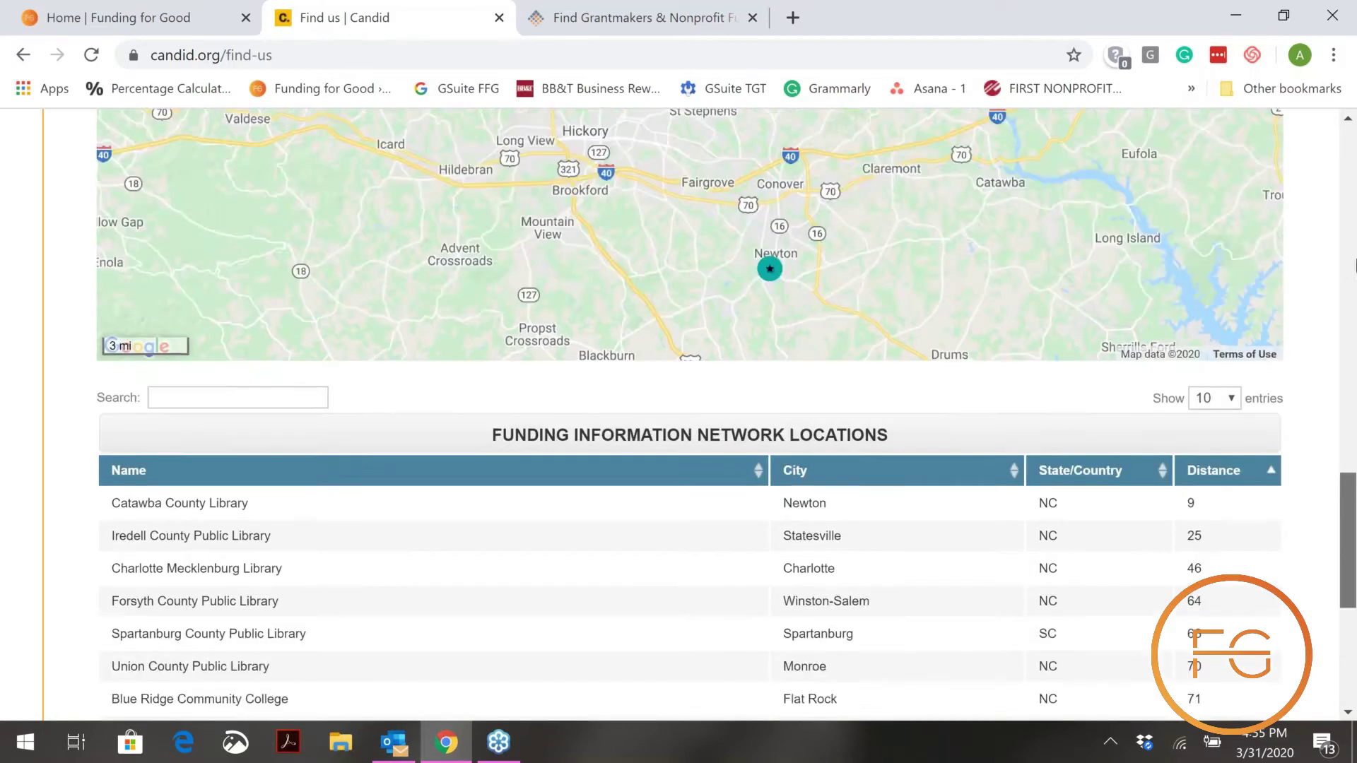
Step: Close the Candid Find us page, log in to Foundation Directory Online with the prefilled credentials and dismiss the coronavirus banner
{"action": "left_click", "coordinate": [499, 17]}
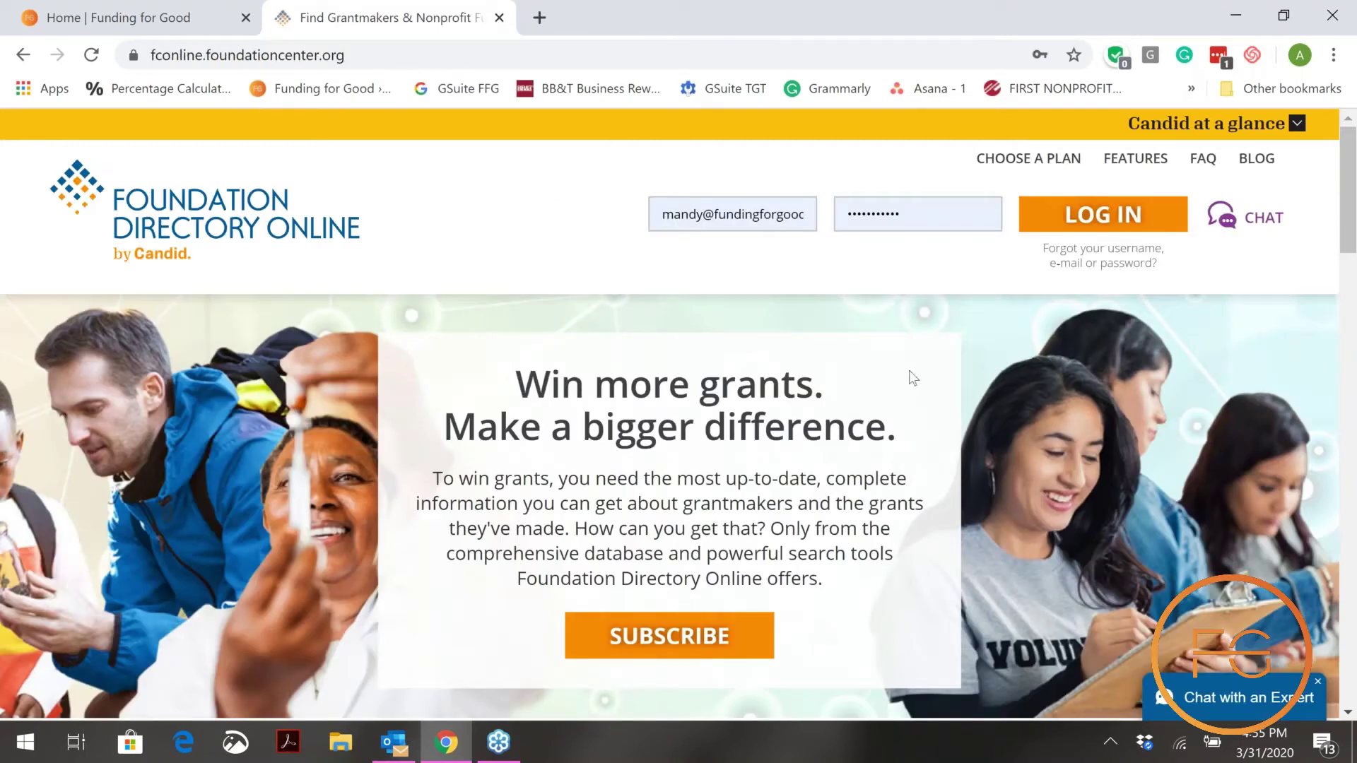
{"action": "left_click", "coordinate": [1128, 222]}
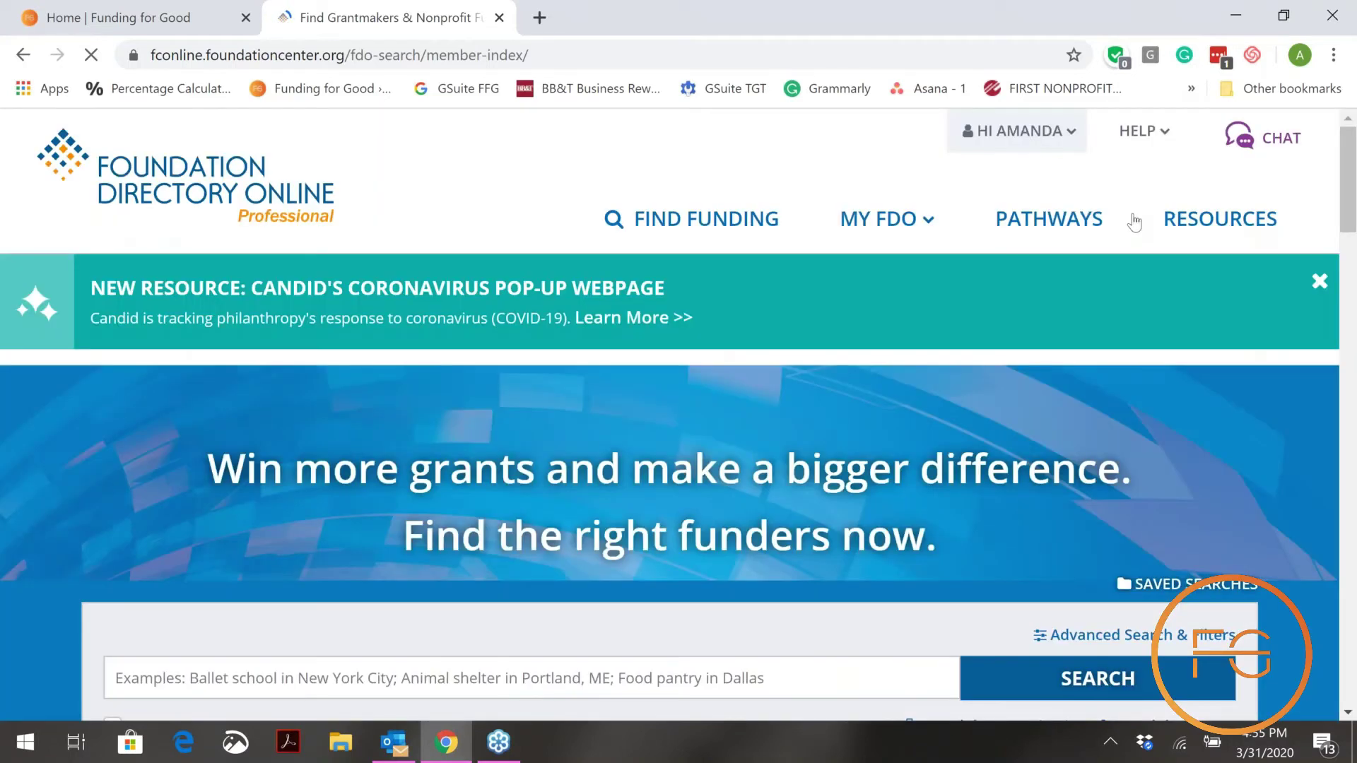
{"action": "left_click", "coordinate": [1319, 281]}
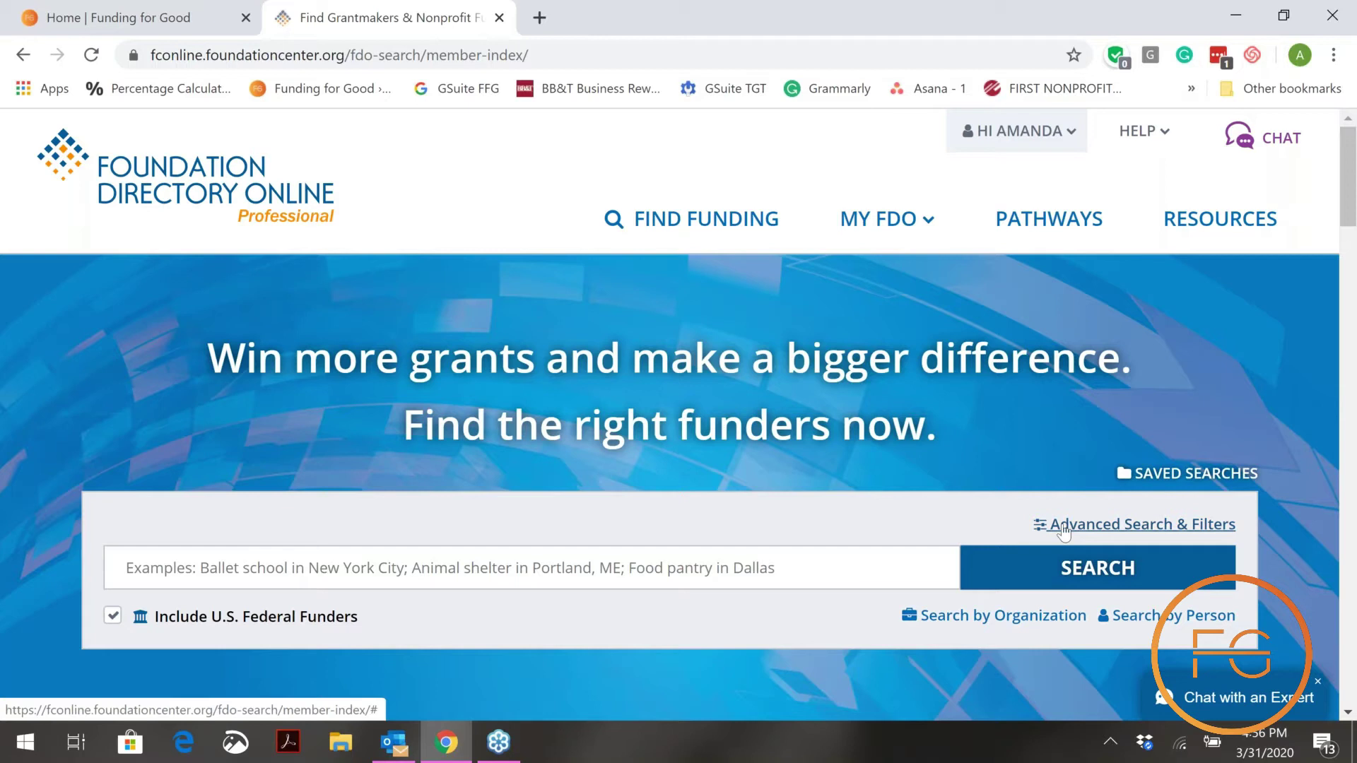
Step: In the advanced search, find "safe harbor rescue" and select Safe Harbor Rescue Mission Inc, Hickory, NC (recipient) as the organization name
{"action": "left_click", "coordinate": [1146, 531]}
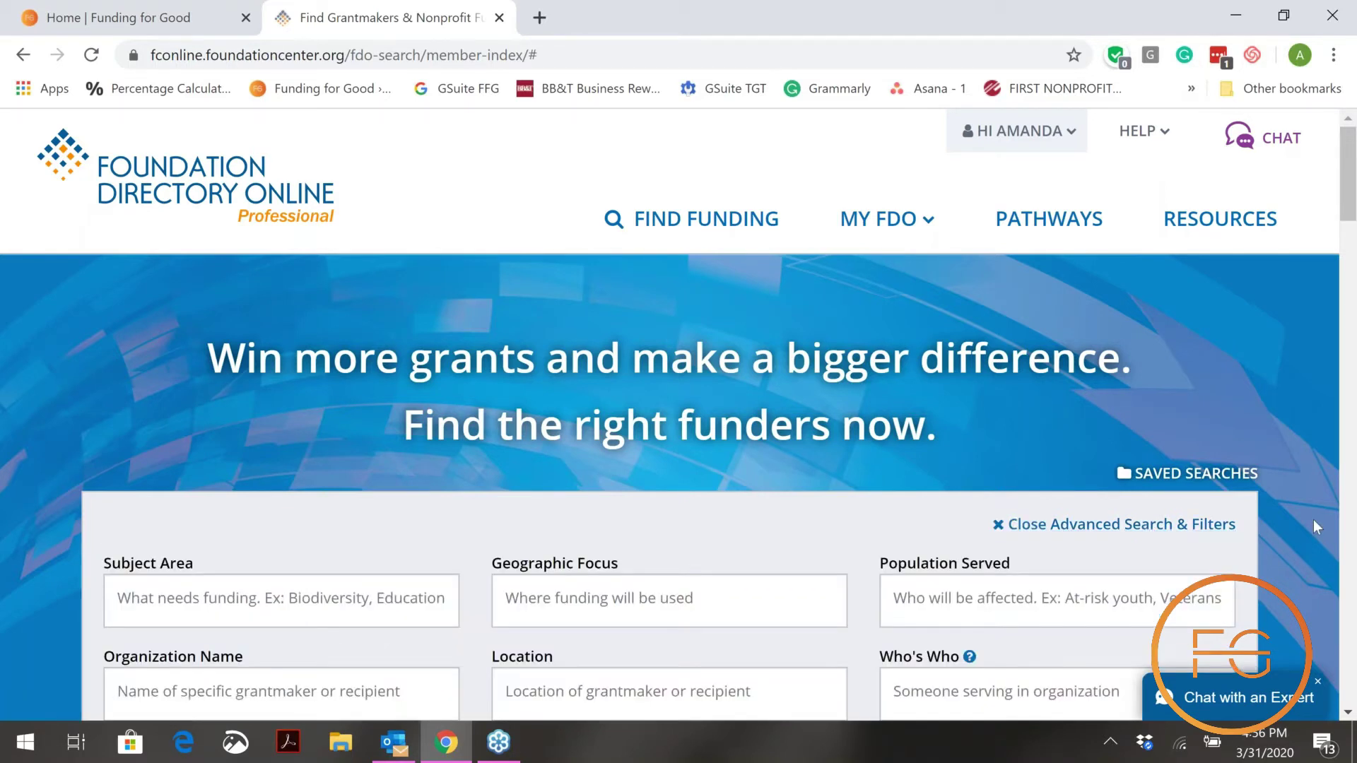
{"action": "scroll", "coordinate": [1244, 643], "scroll_direction": "down", "scroll_amount": 3}
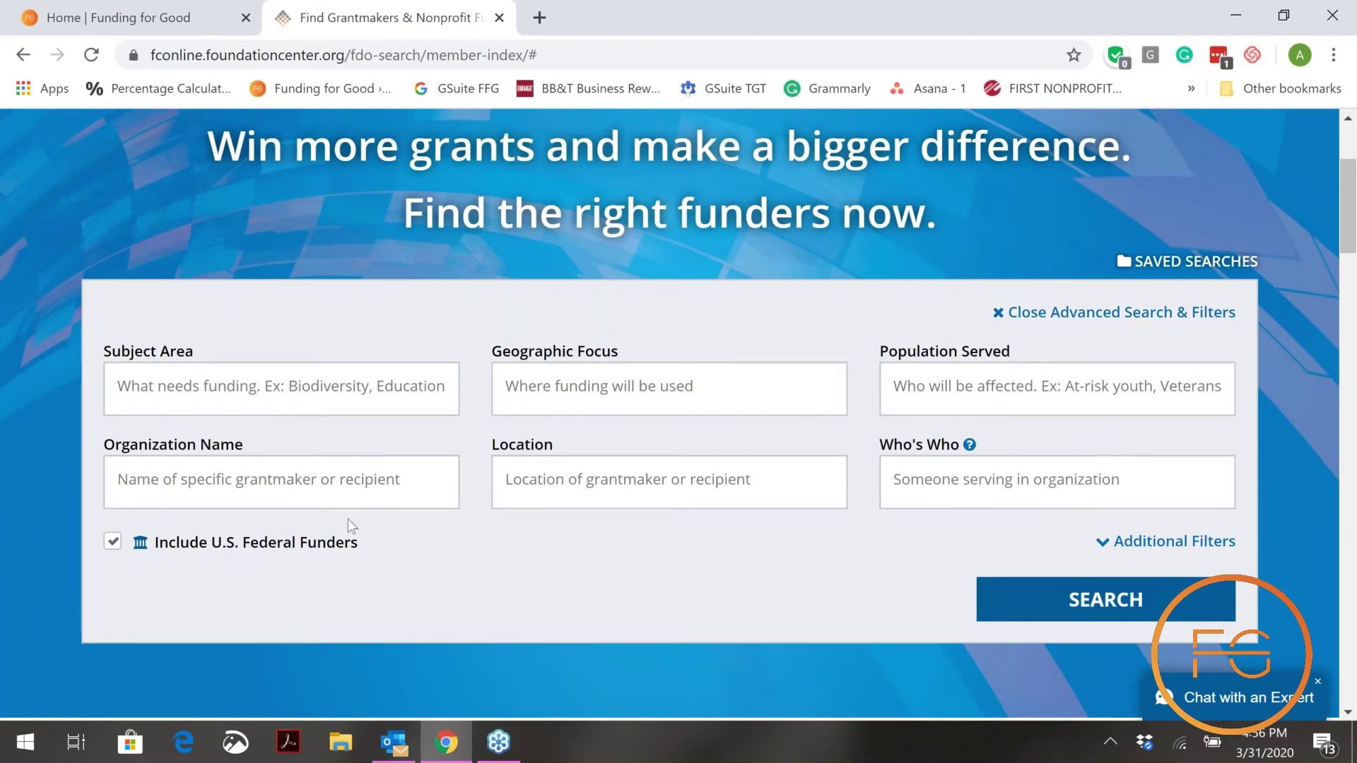
{"action": "left_click", "coordinate": [130, 481]}
{"action": "type", "text": "safe"}
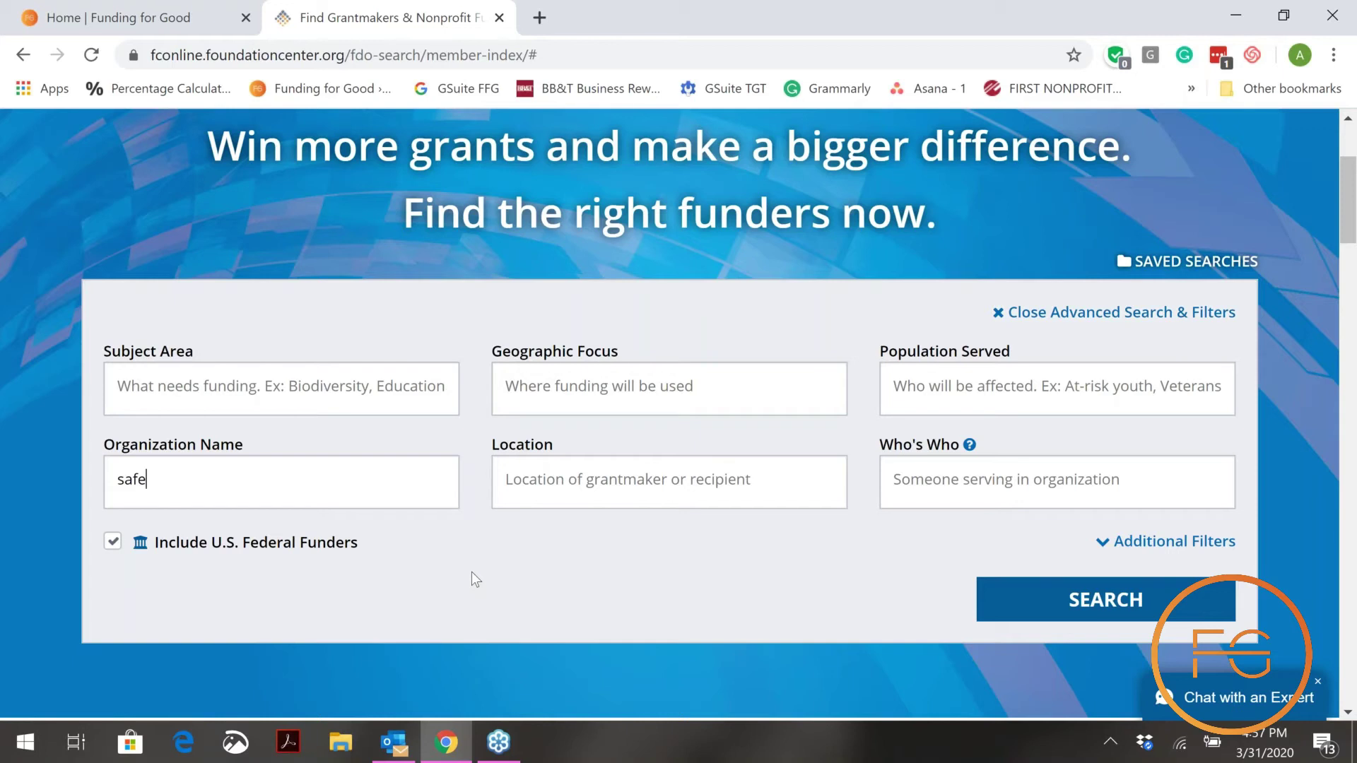
{"action": "type", "text": "arbor"}
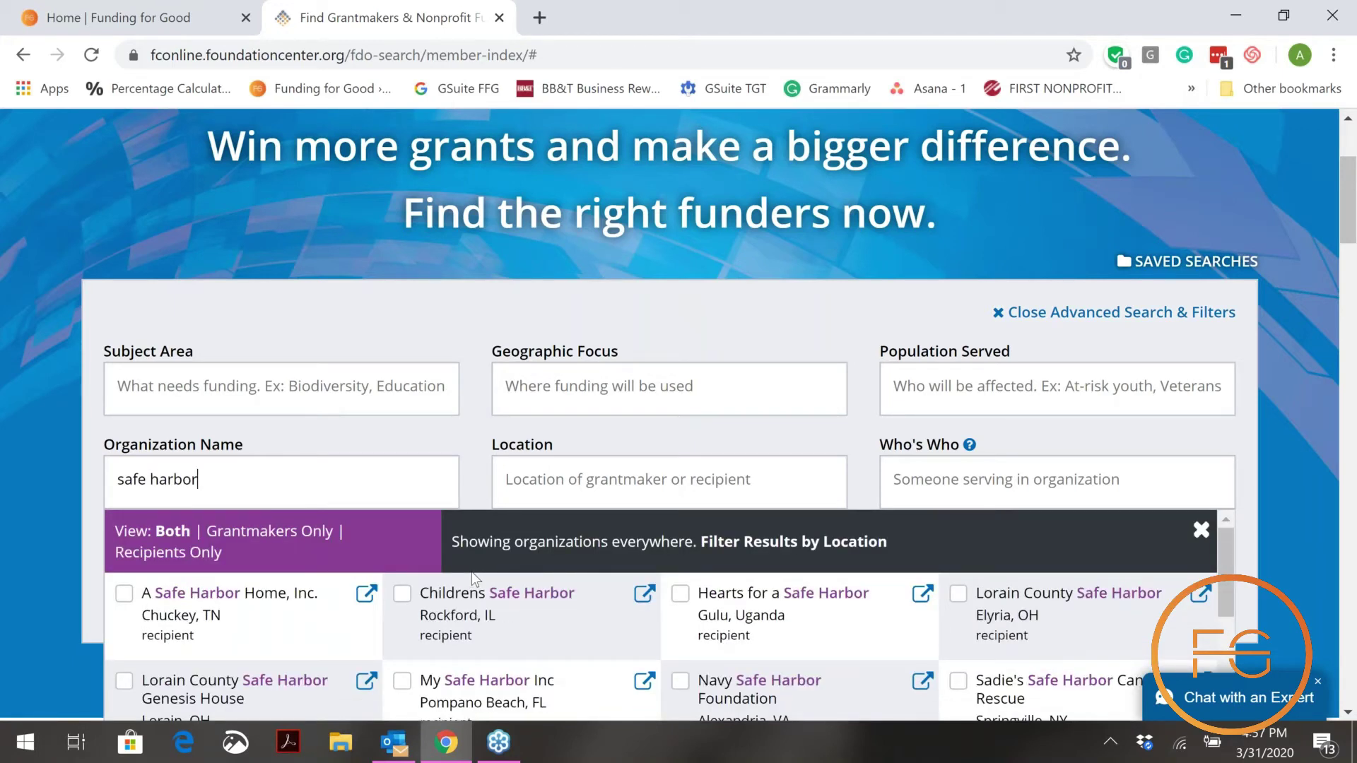
{"action": "type", "text": " resu"}
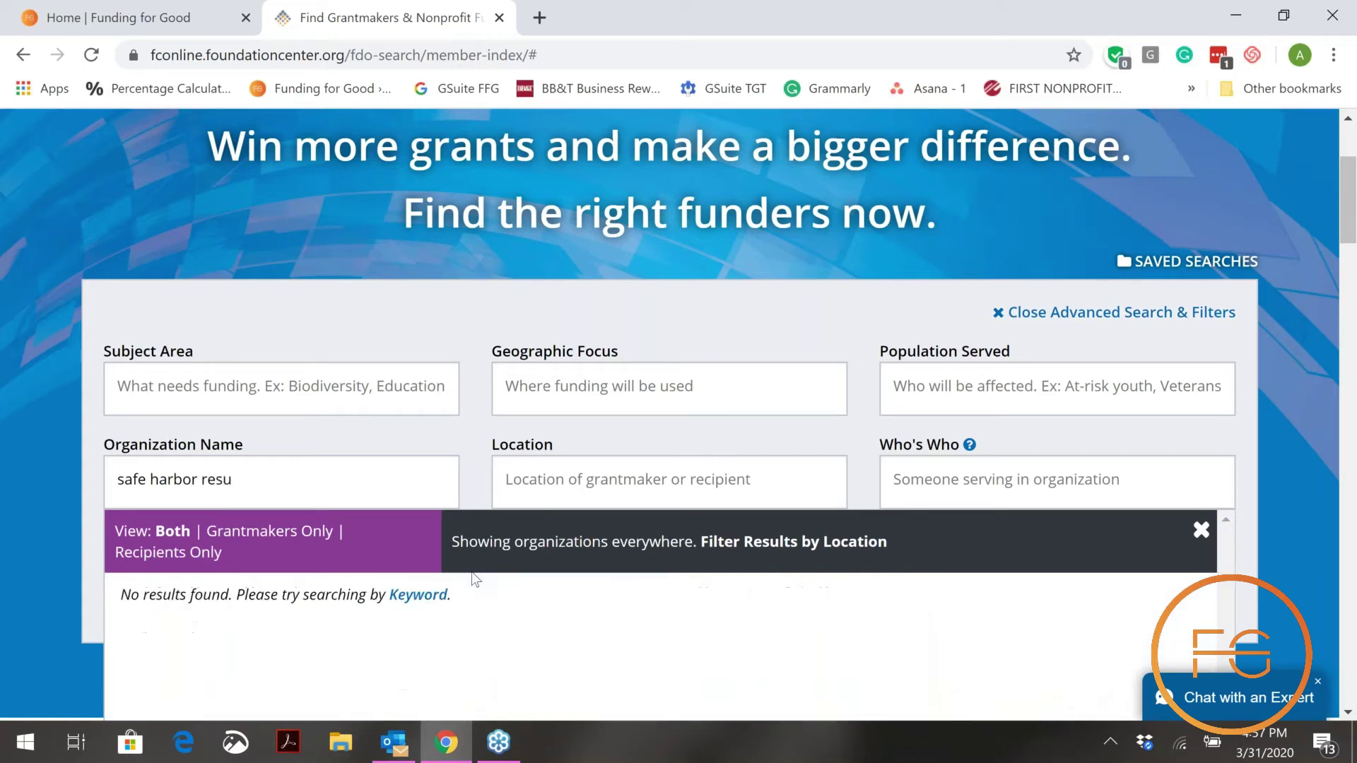
{"action": "key", "text": "BackSpace"}
{"action": "type", "text": "cue"}
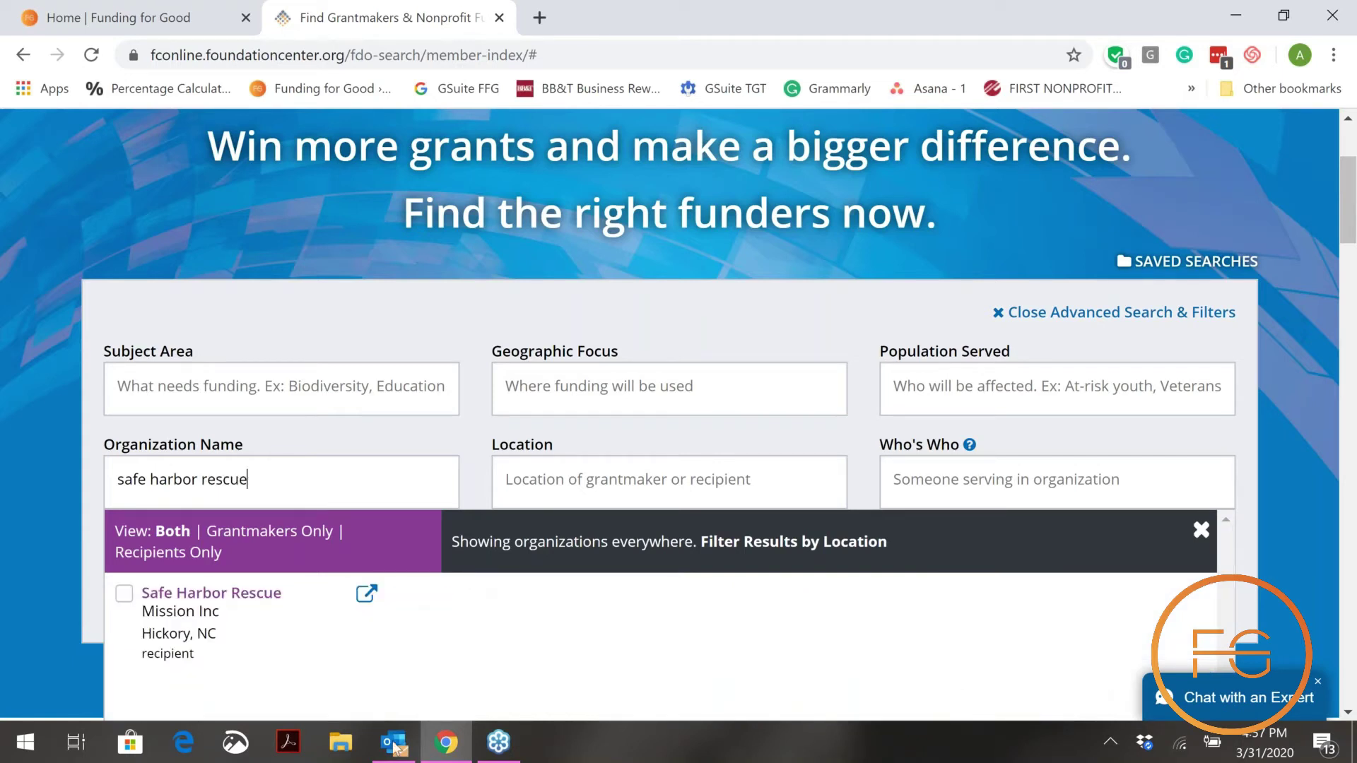
{"action": "left_click", "coordinate": [181, 612]}
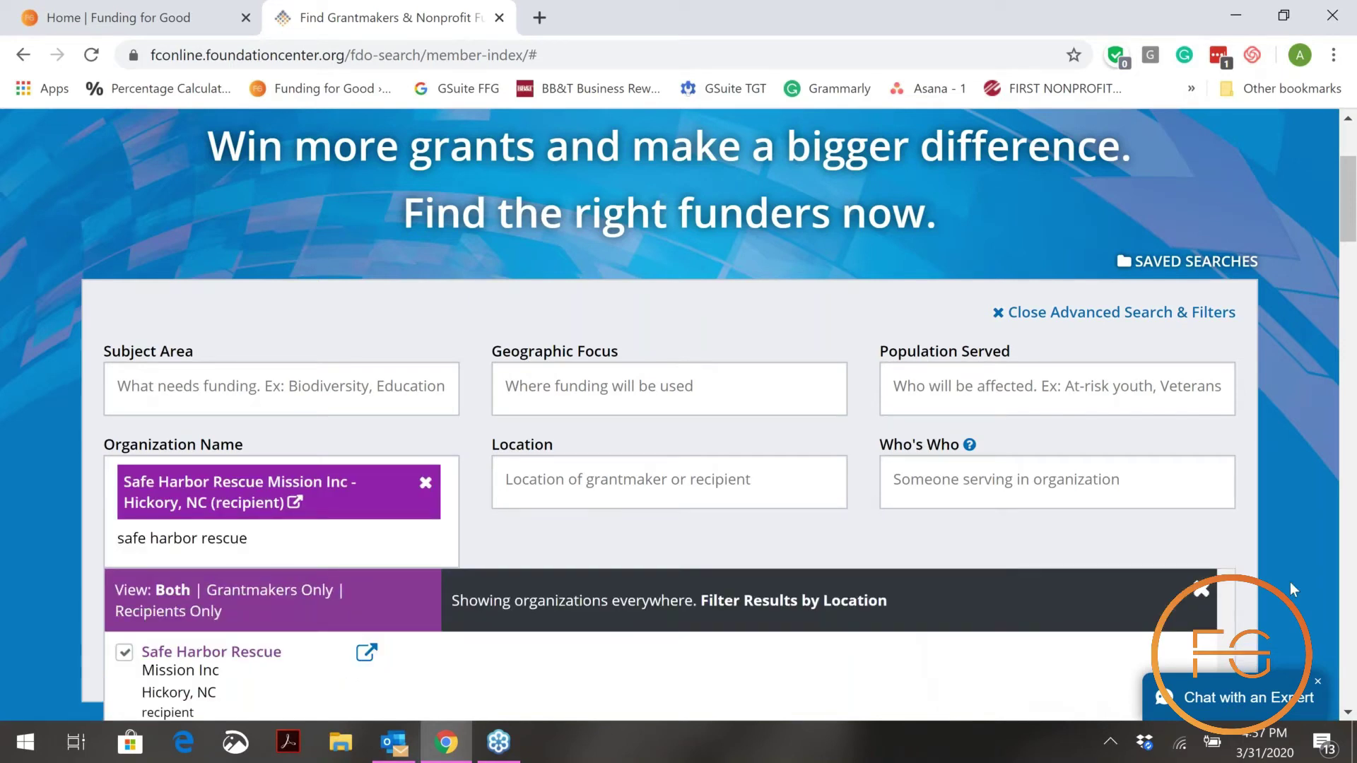
{"action": "scroll", "coordinate": [1290, 582], "scroll_direction": "down", "scroll_amount": 1}
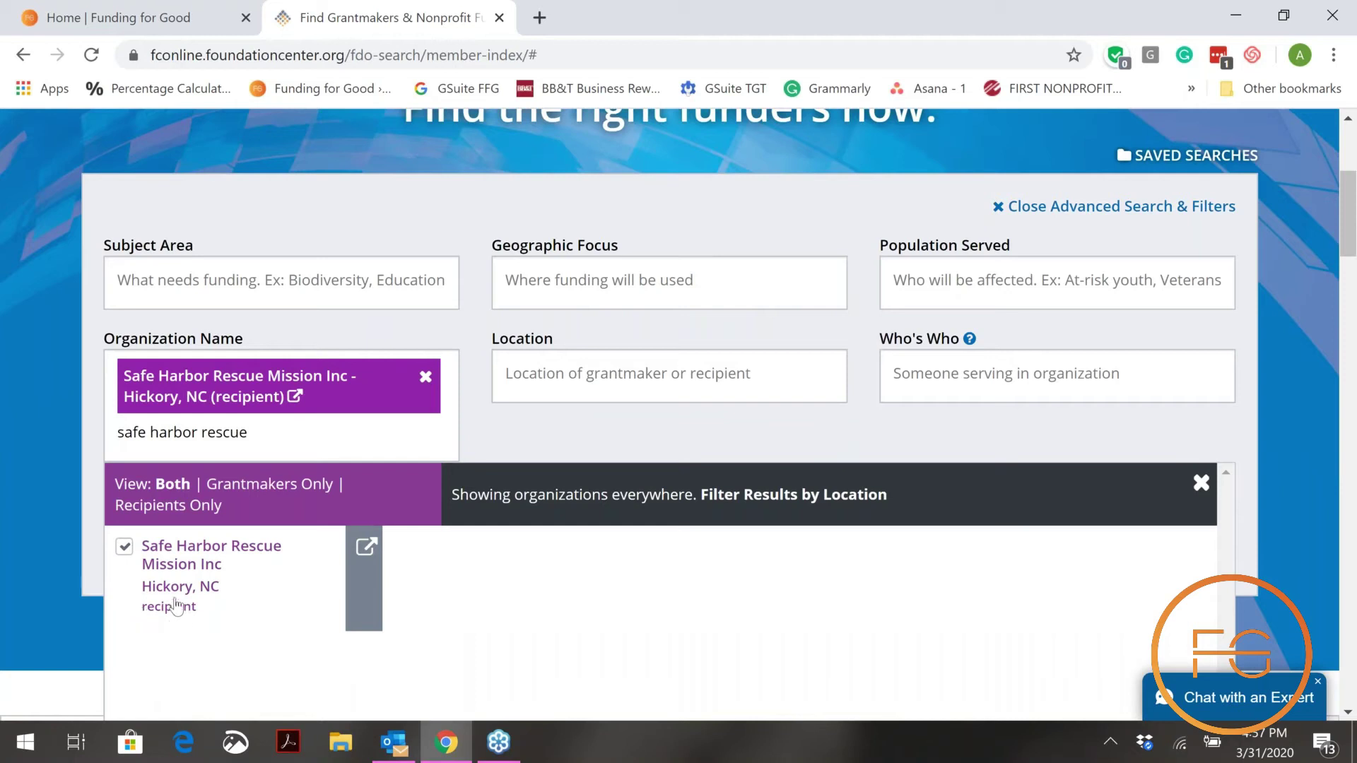
{"action": "left_click", "coordinate": [472, 421]}
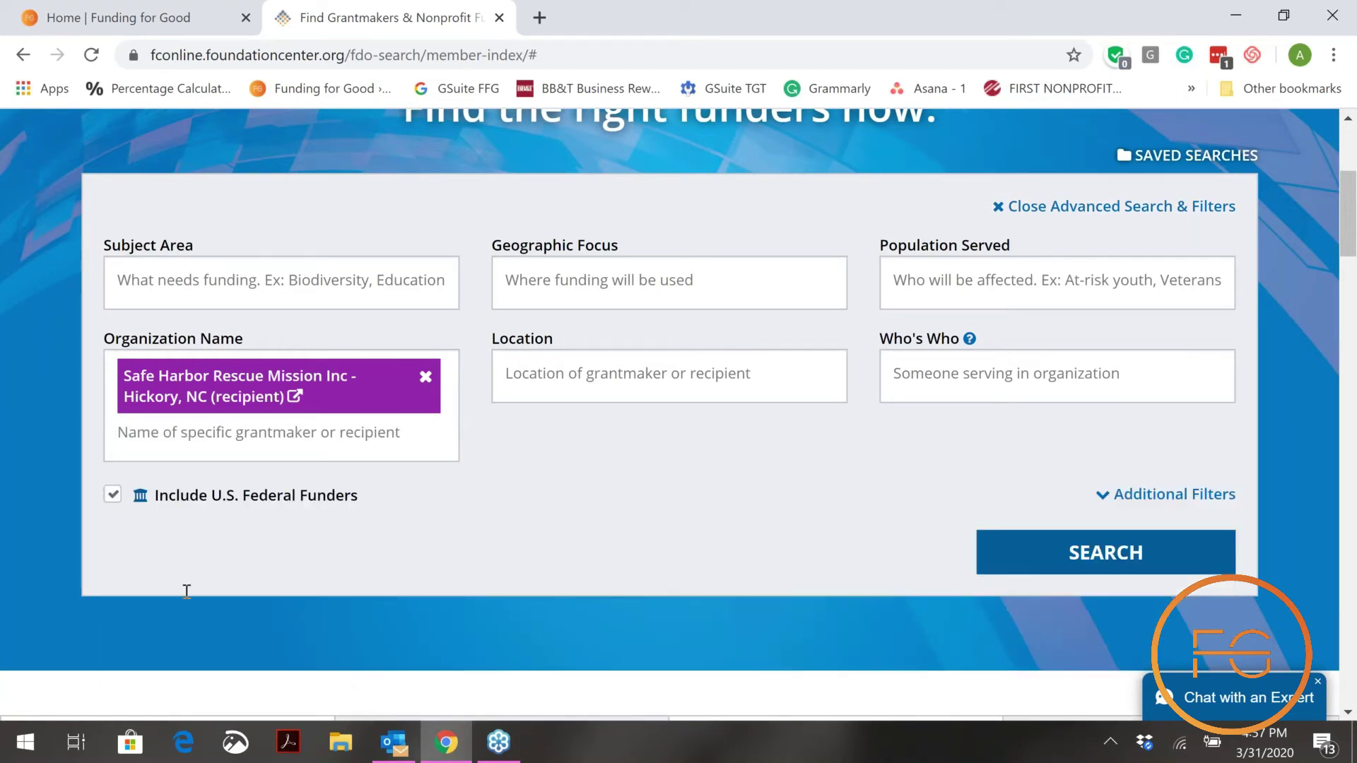
Step: Run the search for the selected recipient and review the grantmaker and grant summaries in the results
{"action": "left_click", "coordinate": [1122, 559]}
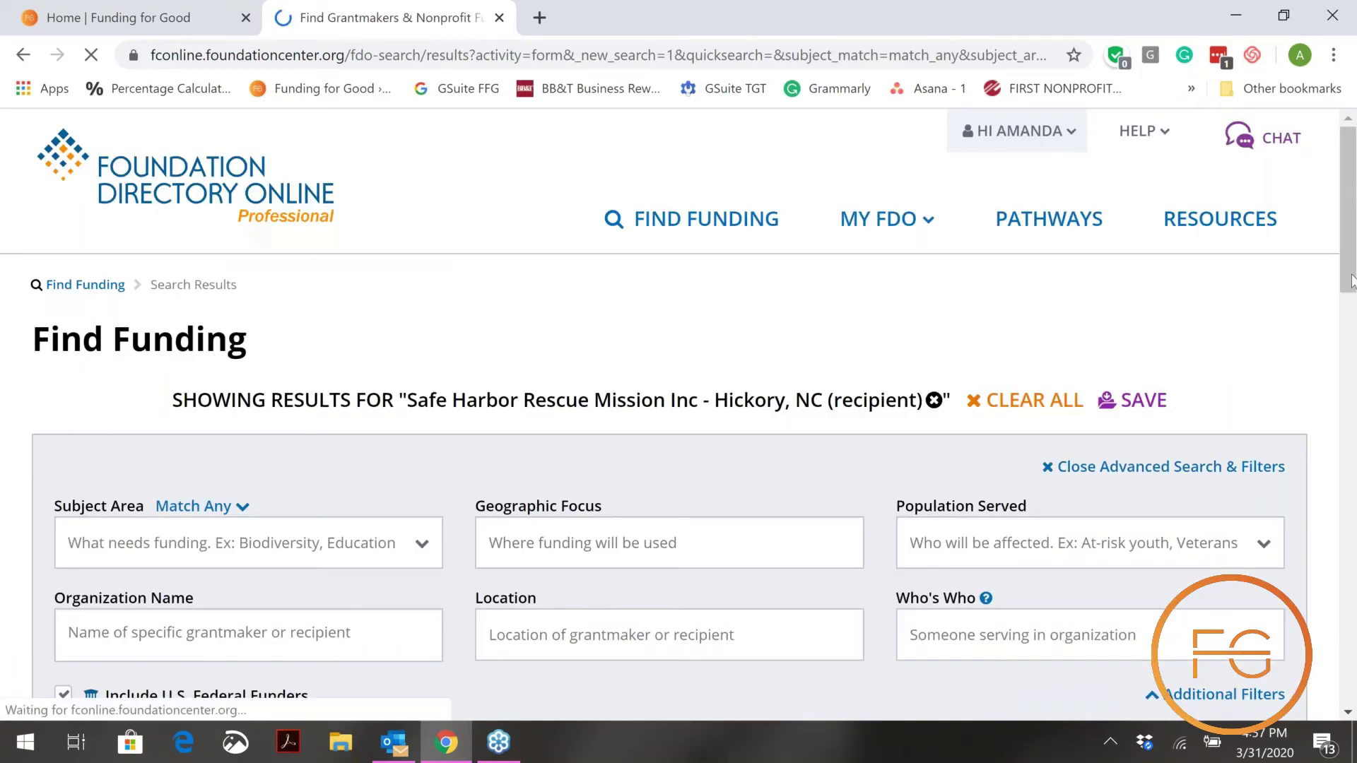
{"action": "scroll", "coordinate": [1353, 302], "scroll_direction": "down", "scroll_amount": 5}
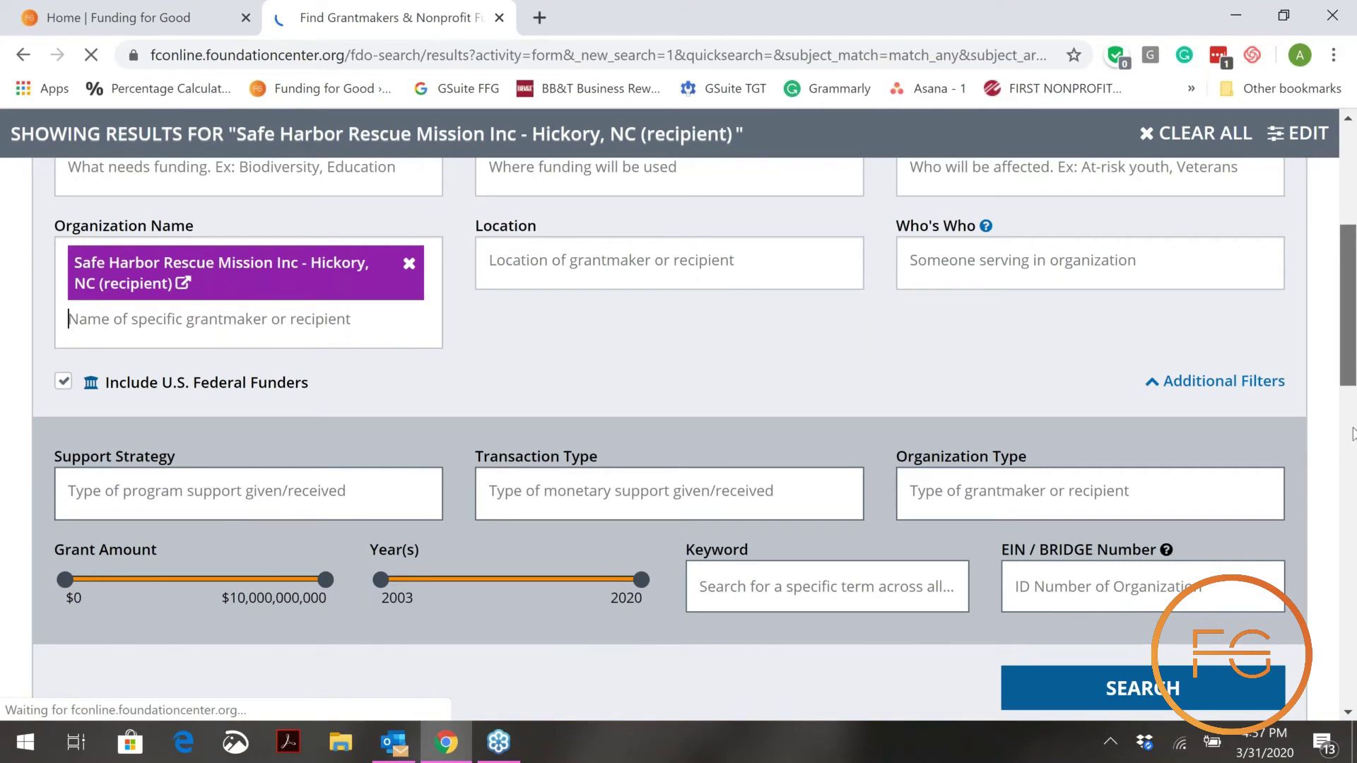
{"action": "scroll", "coordinate": [1353, 433], "scroll_direction": "down", "scroll_amount": 6}
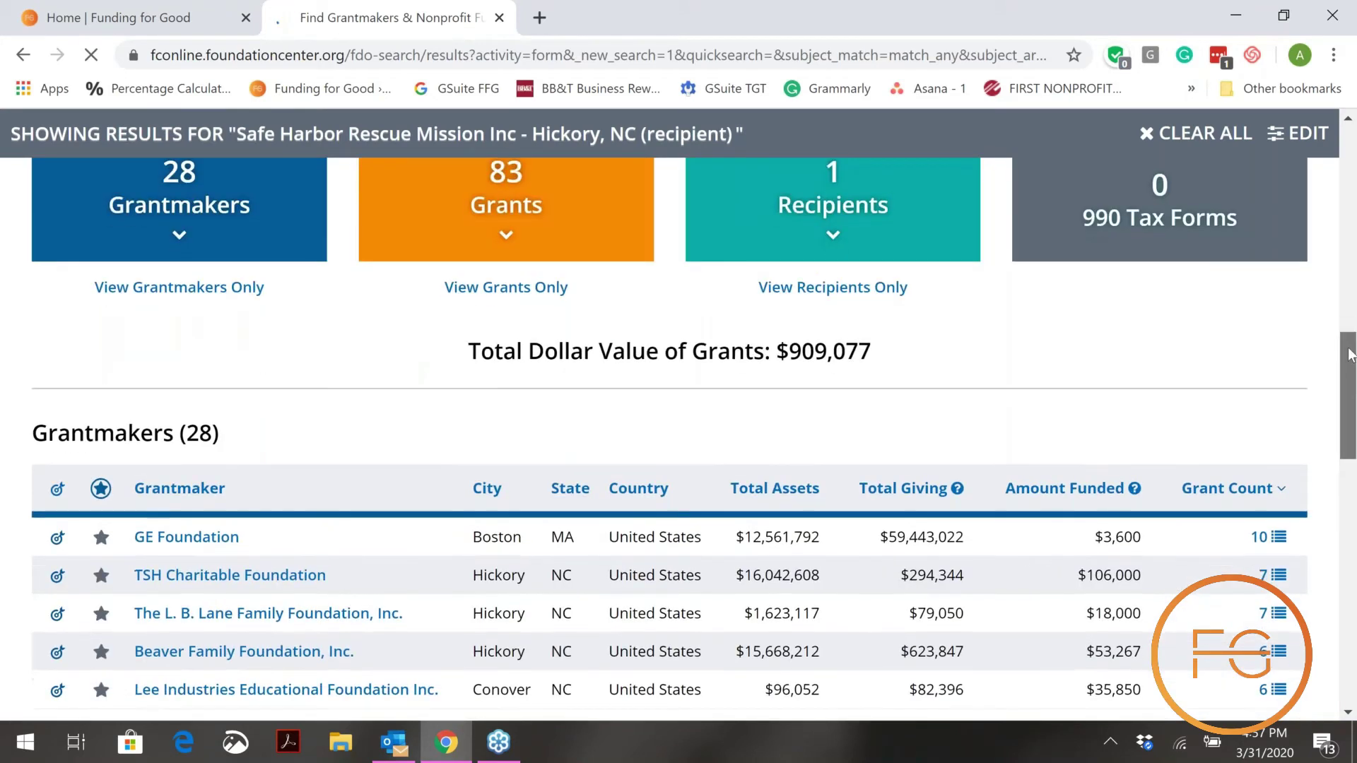
{"action": "scroll", "coordinate": [1350, 353], "scroll_direction": "up", "scroll_amount": 5}
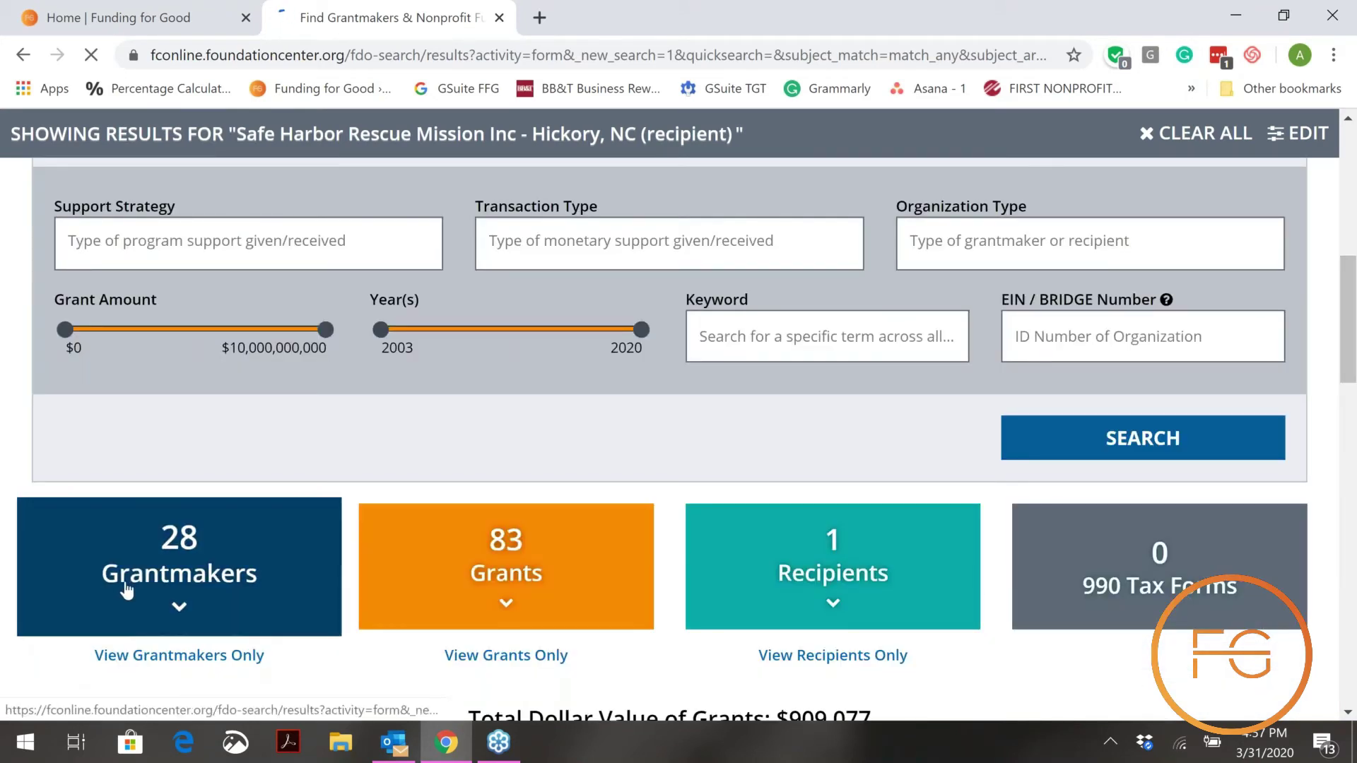
{"action": "left_click", "coordinate": [531, 571]}
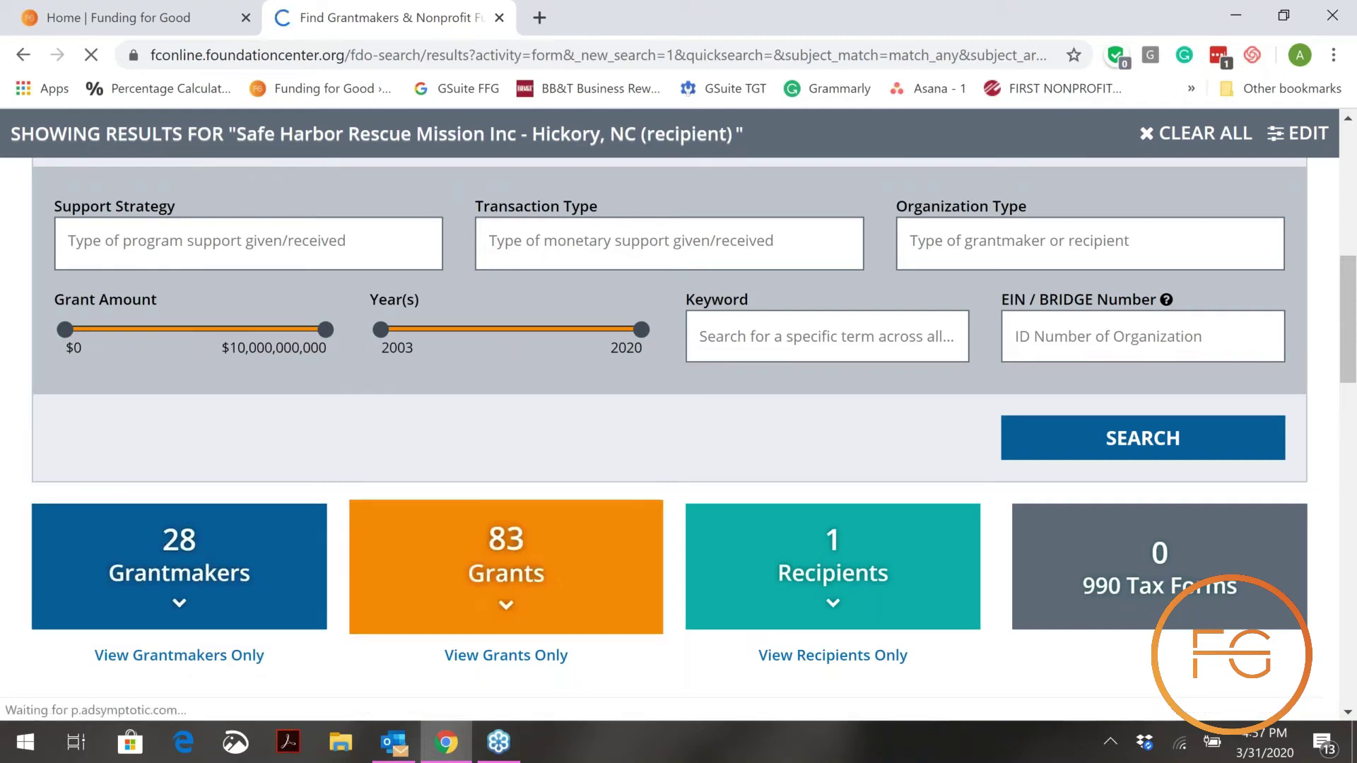
{"action": "scroll", "coordinate": [1313, 669], "scroll_direction": "down", "scroll_amount": 8}
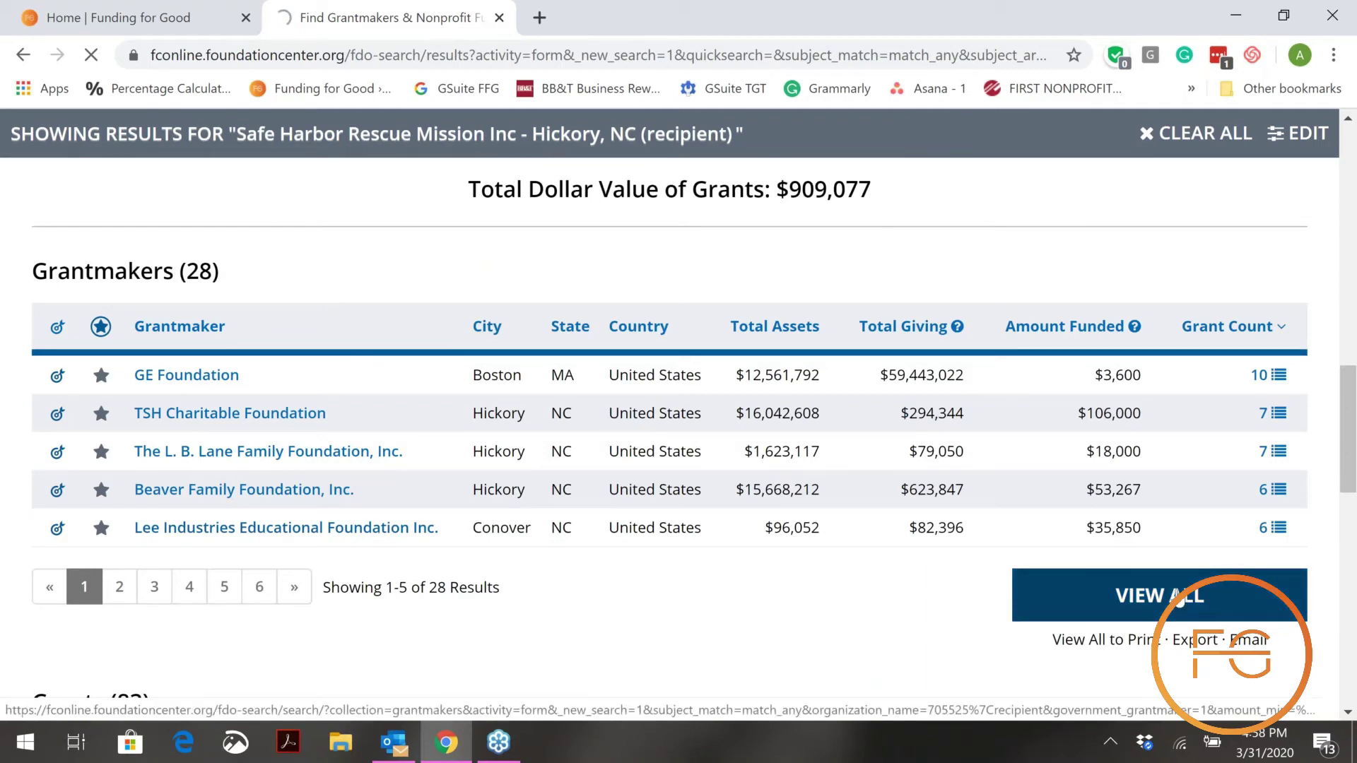
Step: Open the full list of grantmakers that funded Safe Harbor Rescue Mission Inc and examine their locations, giving and grant counts
{"action": "left_click", "coordinate": [1174, 597]}
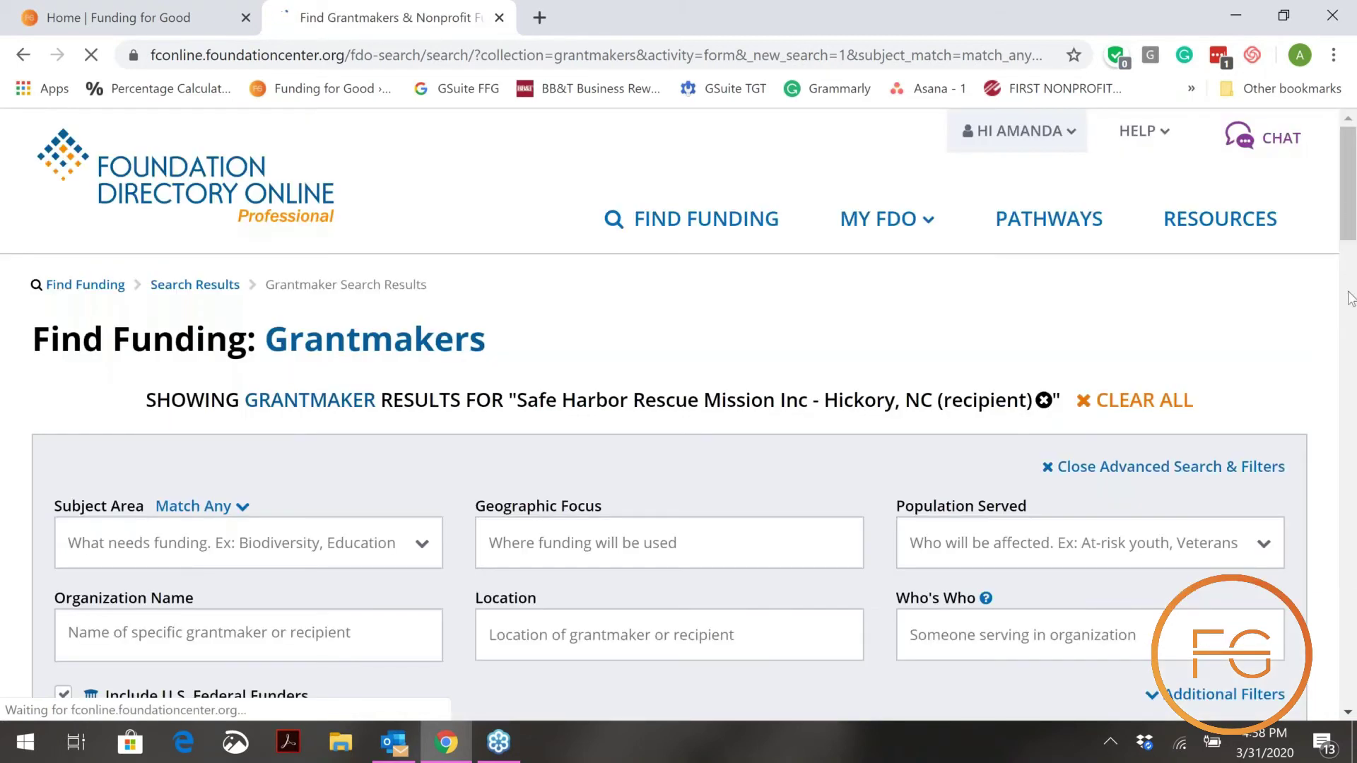
{"action": "left_click", "coordinate": [1351, 298]}
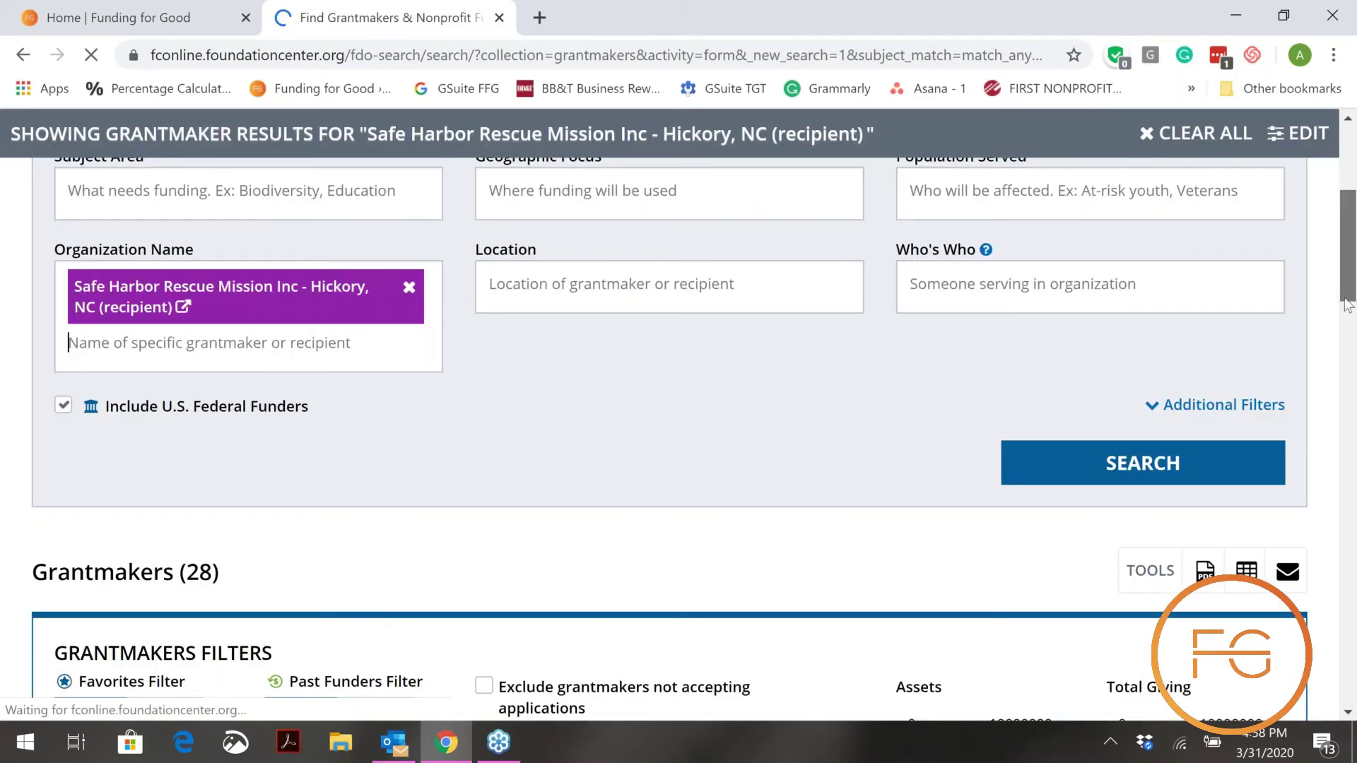
{"action": "left_click", "coordinate": [1350, 318]}
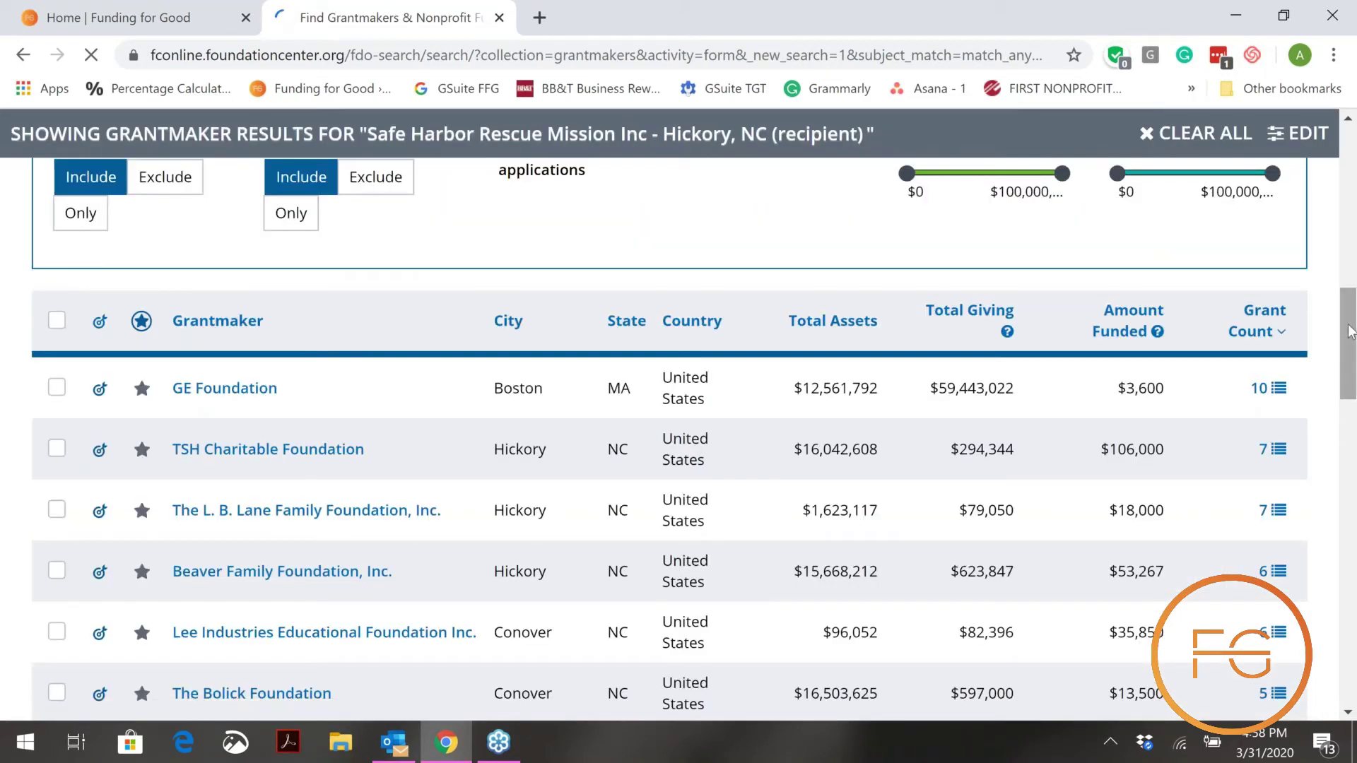
{"action": "scroll", "coordinate": [1310, 275], "scroll_direction": "down", "scroll_amount": 1}
{"action": "scroll", "coordinate": [1308, 274], "scroll_direction": "down", "scroll_amount": 1}
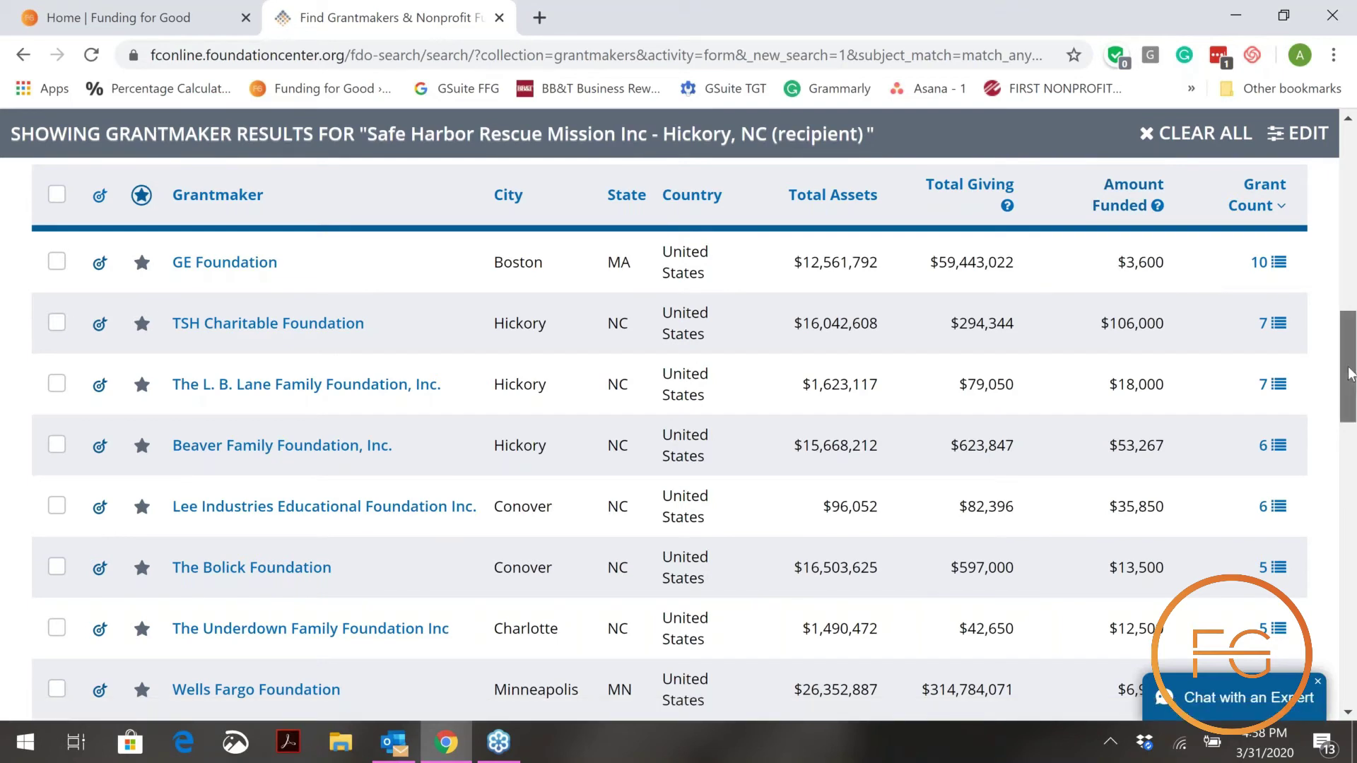
{"action": "left_click_drag", "start_coordinate": [1348, 362], "coordinate": [1351, 444]}
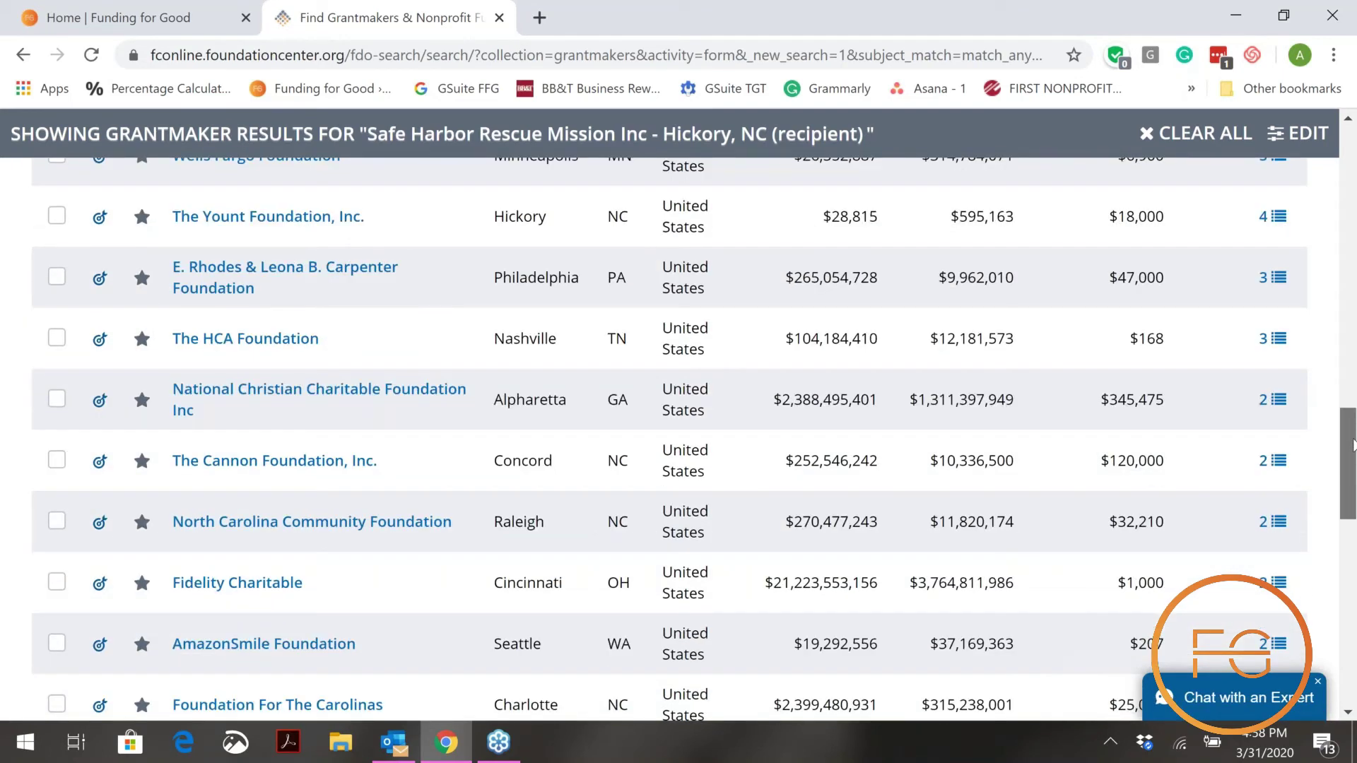
{"action": "mouse_move", "coordinate": [333, 396]}
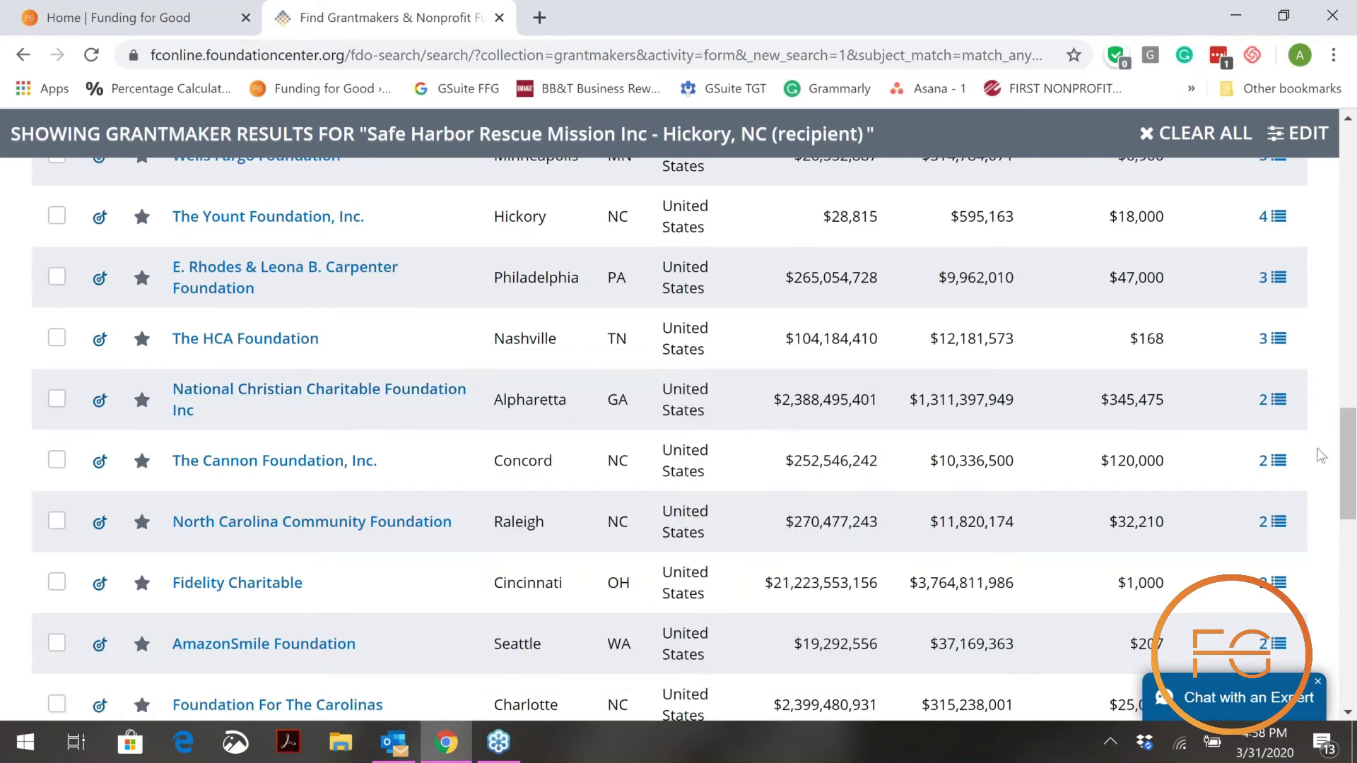
{"action": "scroll", "coordinate": [1346, 453], "scroll_direction": "down", "scroll_amount": 13}
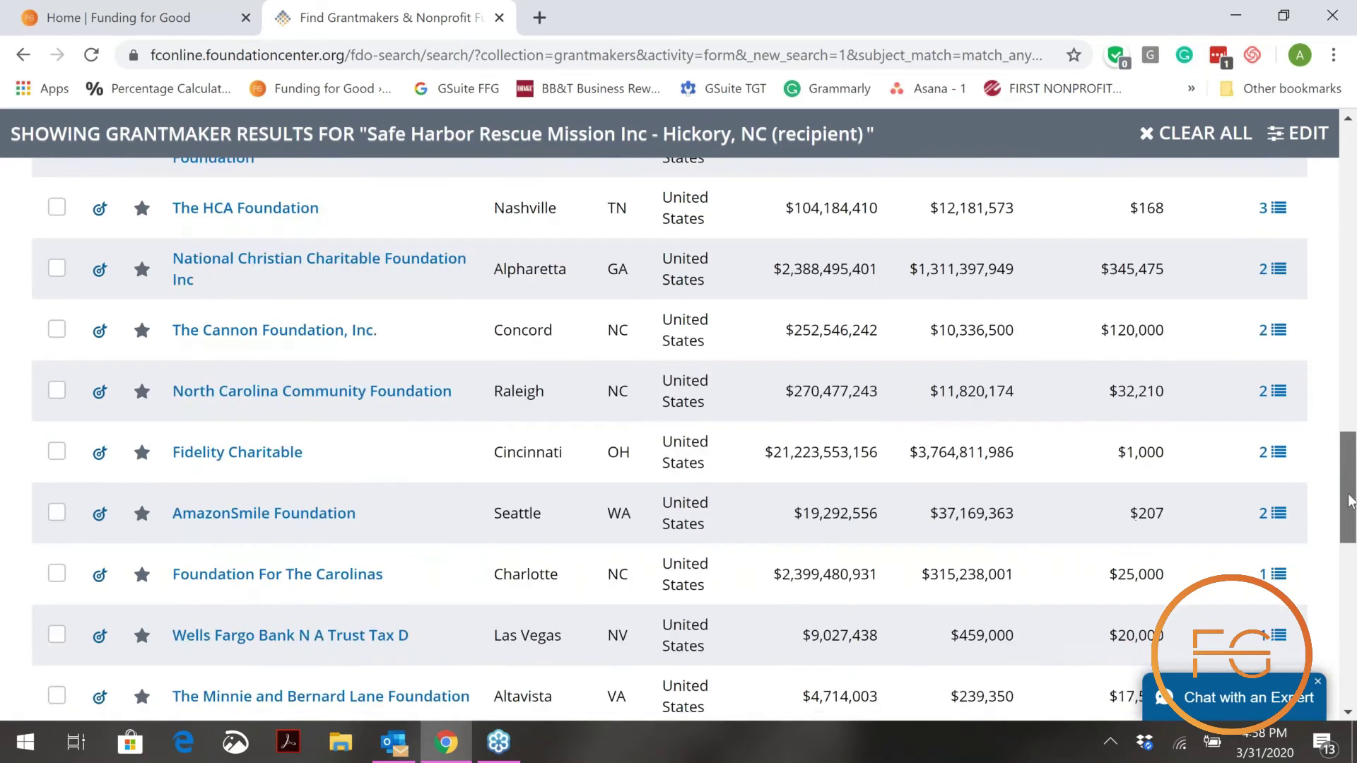
{"action": "scroll", "coordinate": [1343, 361], "scroll_direction": "up", "scroll_amount": 10}
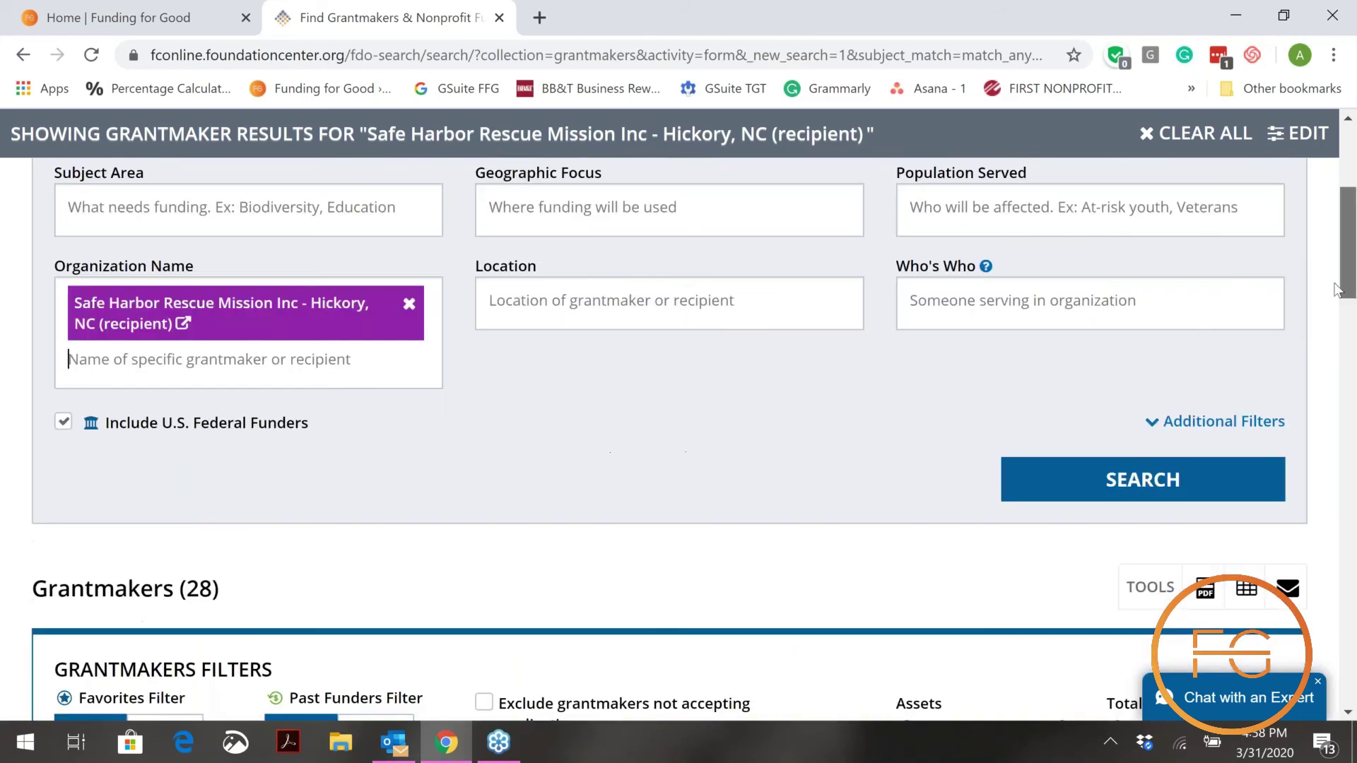
Step: Preview TSH Charitable Foundation in the grantmaker results and open its list of grants to Safe Harbor Rescue Mission Inc
{"action": "scroll", "coordinate": [1339, 304], "scroll_direction": "down", "scroll_amount": 8}
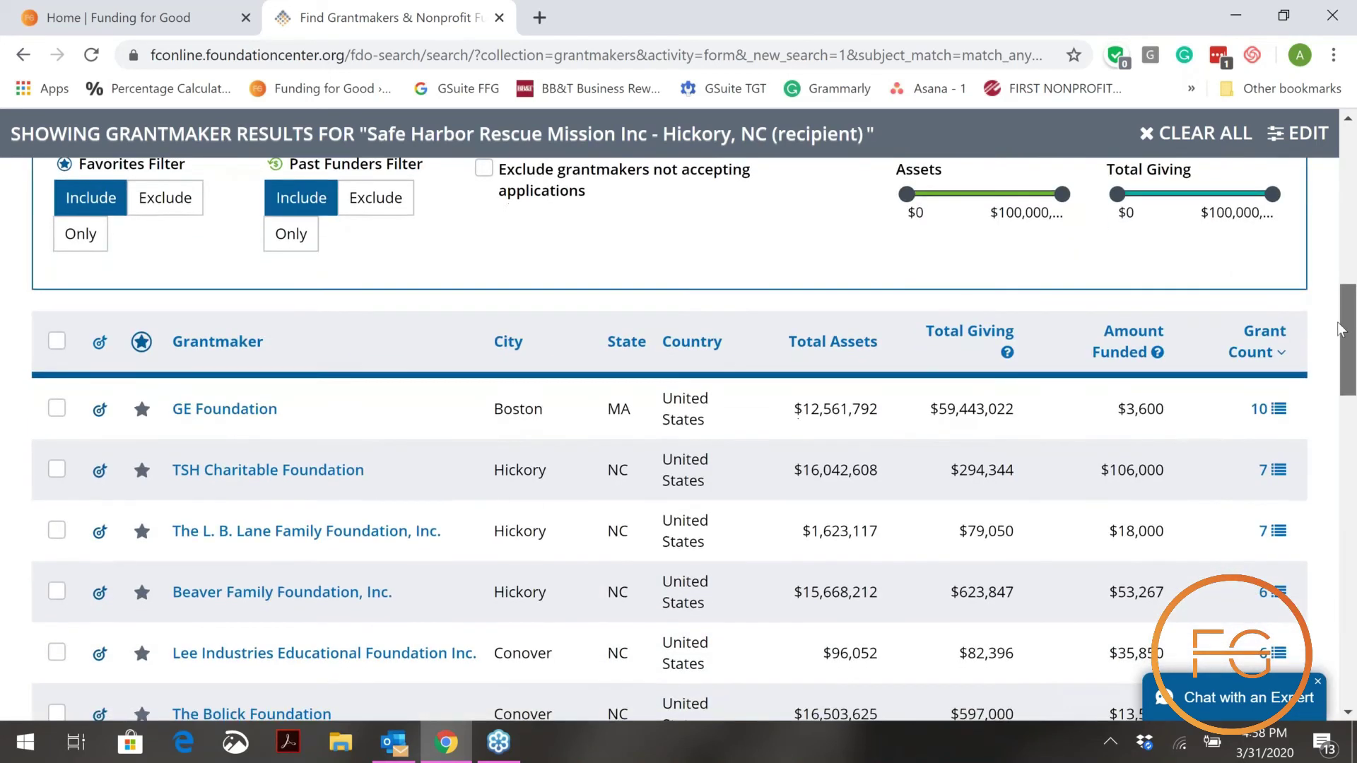
{"action": "scroll", "coordinate": [1340, 332], "scroll_direction": "down", "scroll_amount": 1}
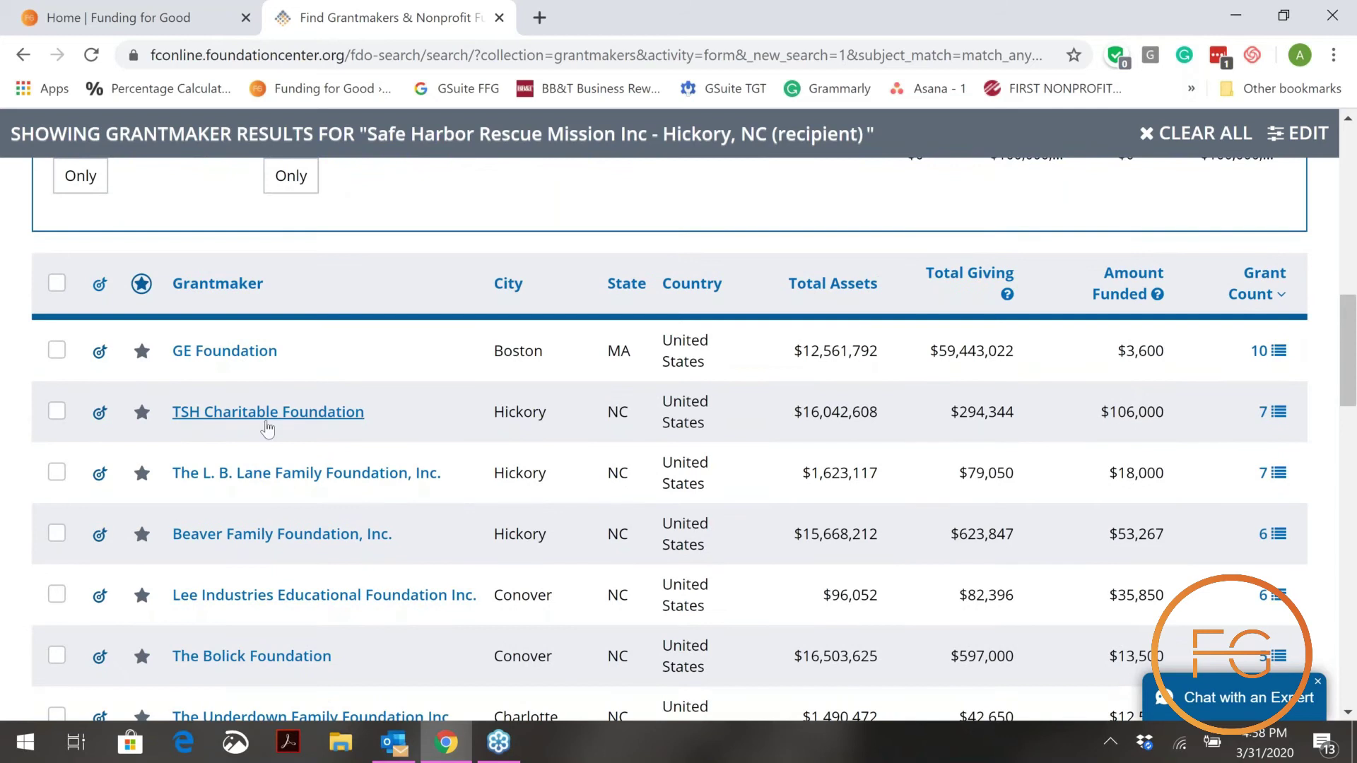
{"action": "mouse_move", "coordinate": [267, 427]}
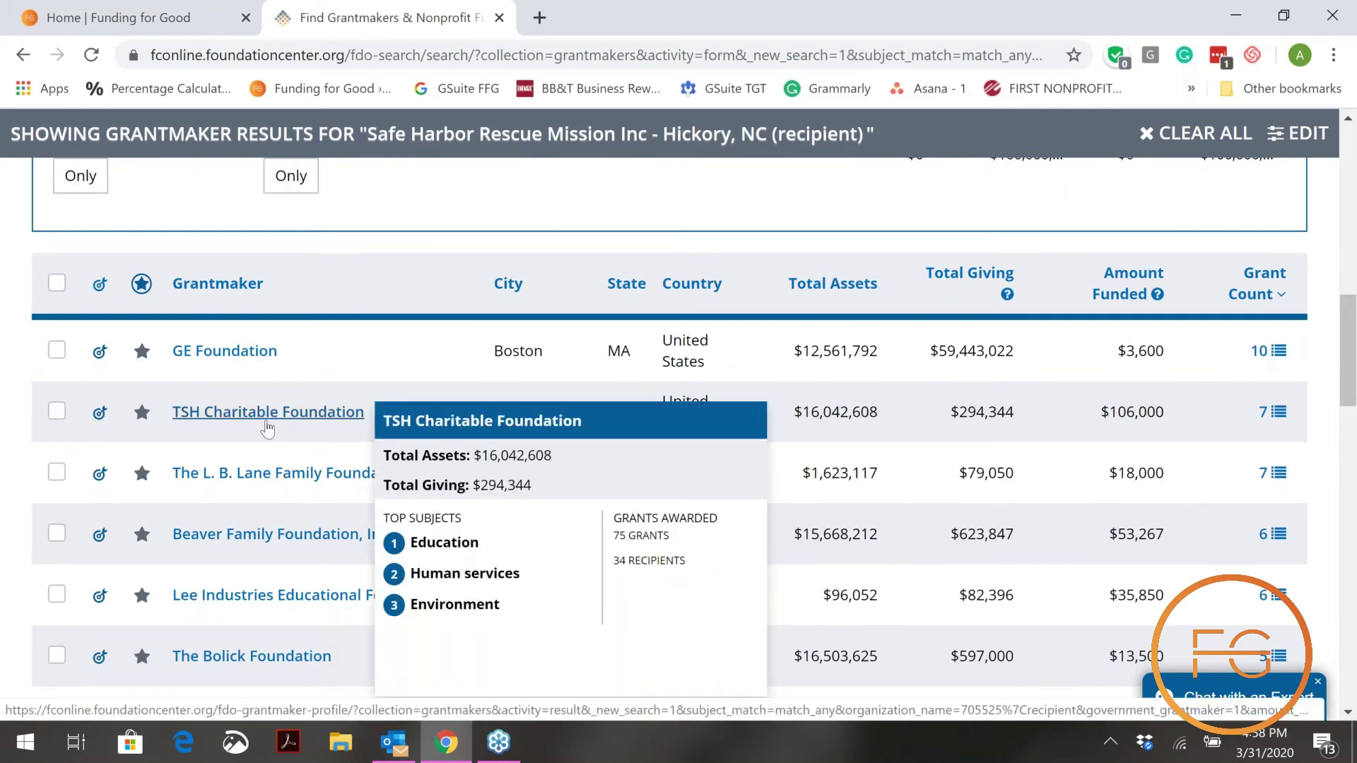
{"action": "left_click", "coordinate": [1274, 416]}
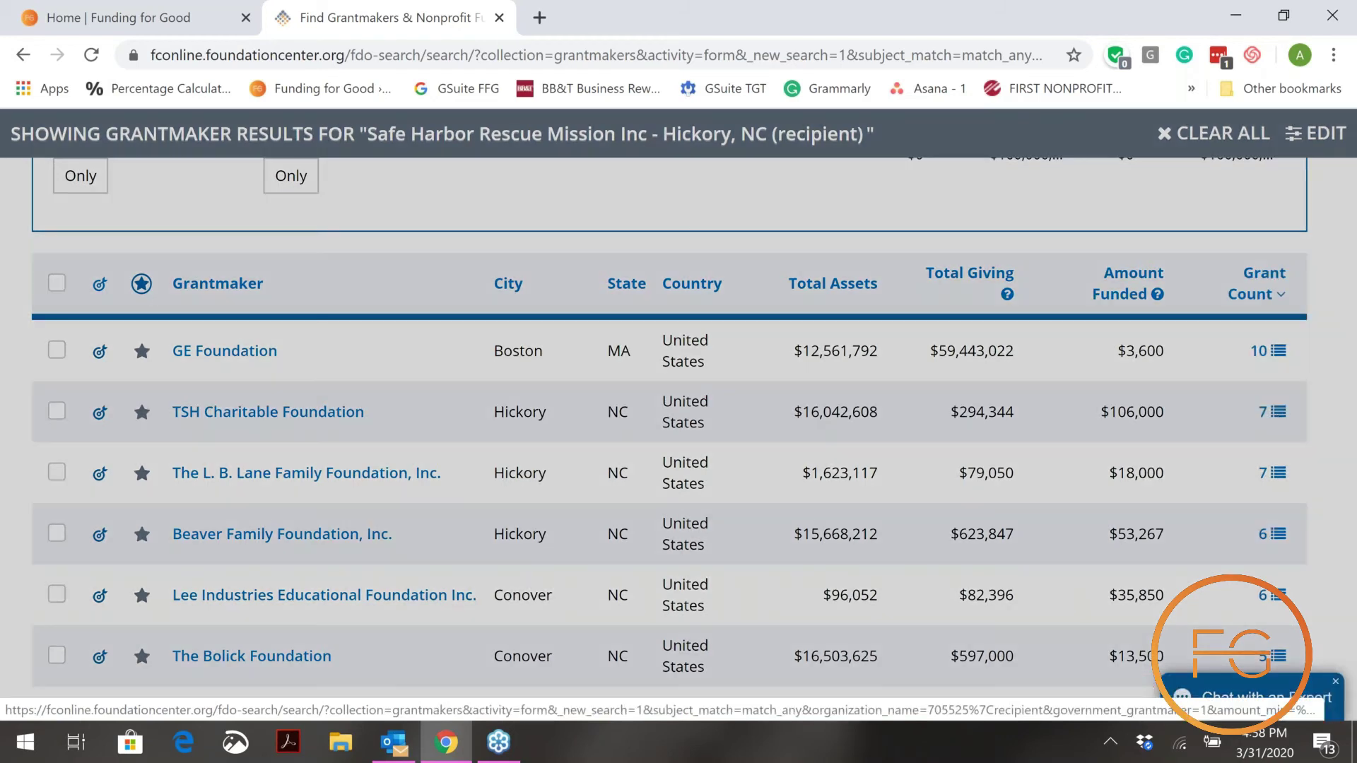
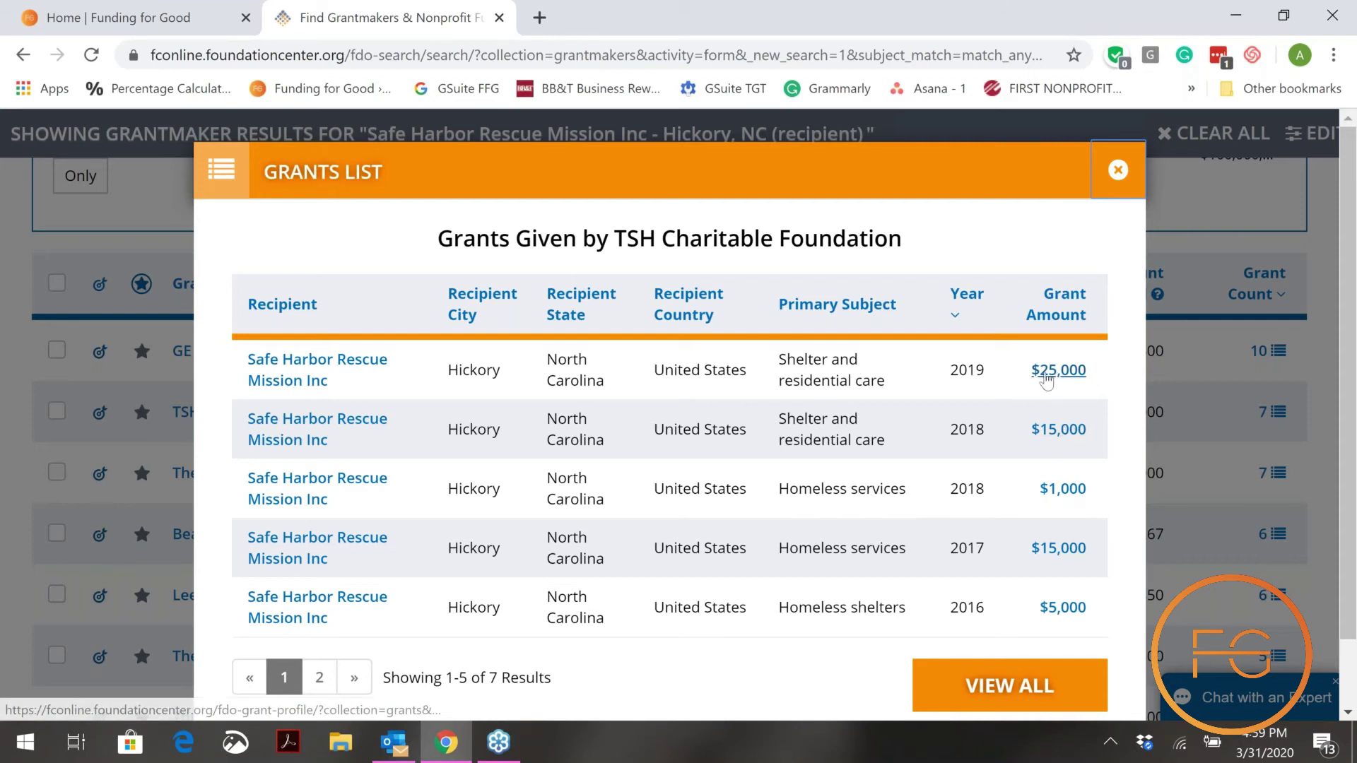
Step: Open the 2019 grant of $25,000 and examine its description, subjects, population groups, geographic area and support strategies
{"action": "left_click", "coordinate": [1057, 369]}
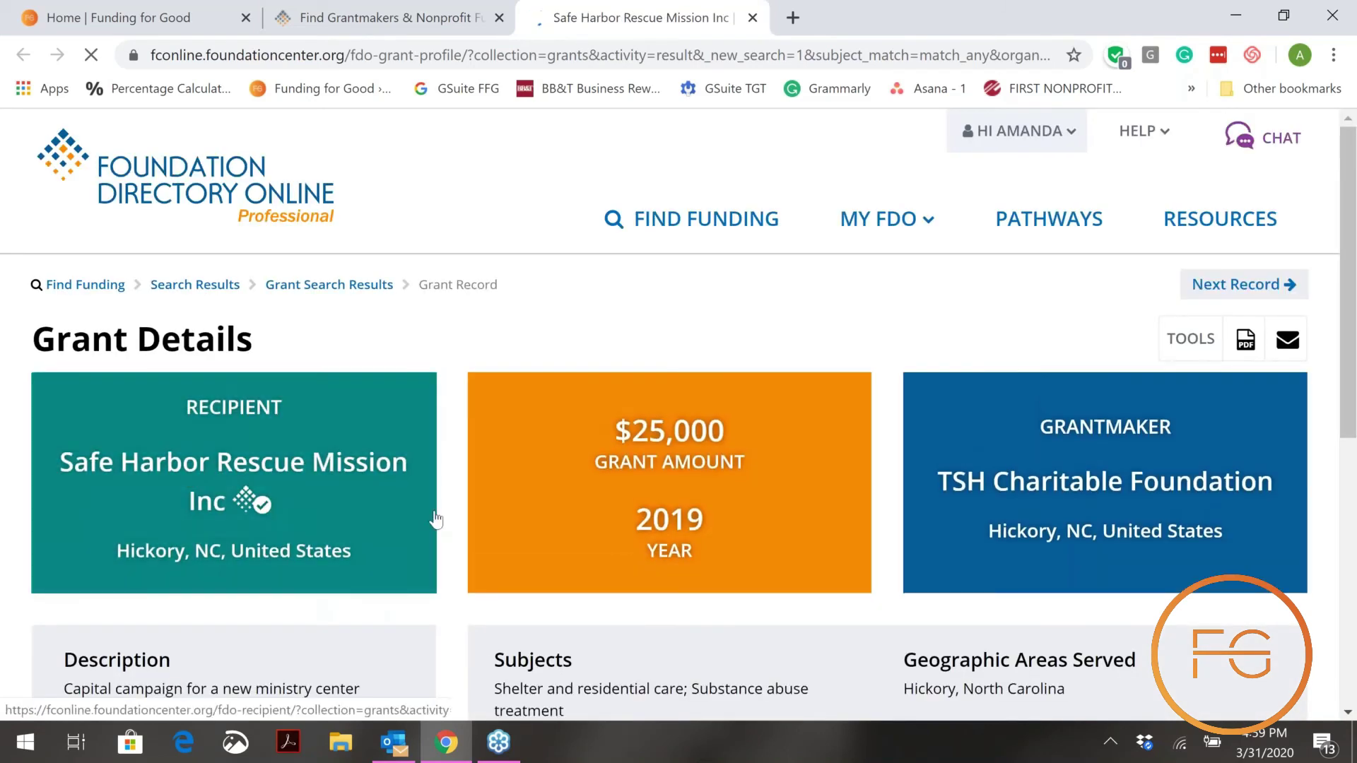
{"action": "scroll", "coordinate": [234, 424], "scroll_direction": "down", "scroll_amount": 2}
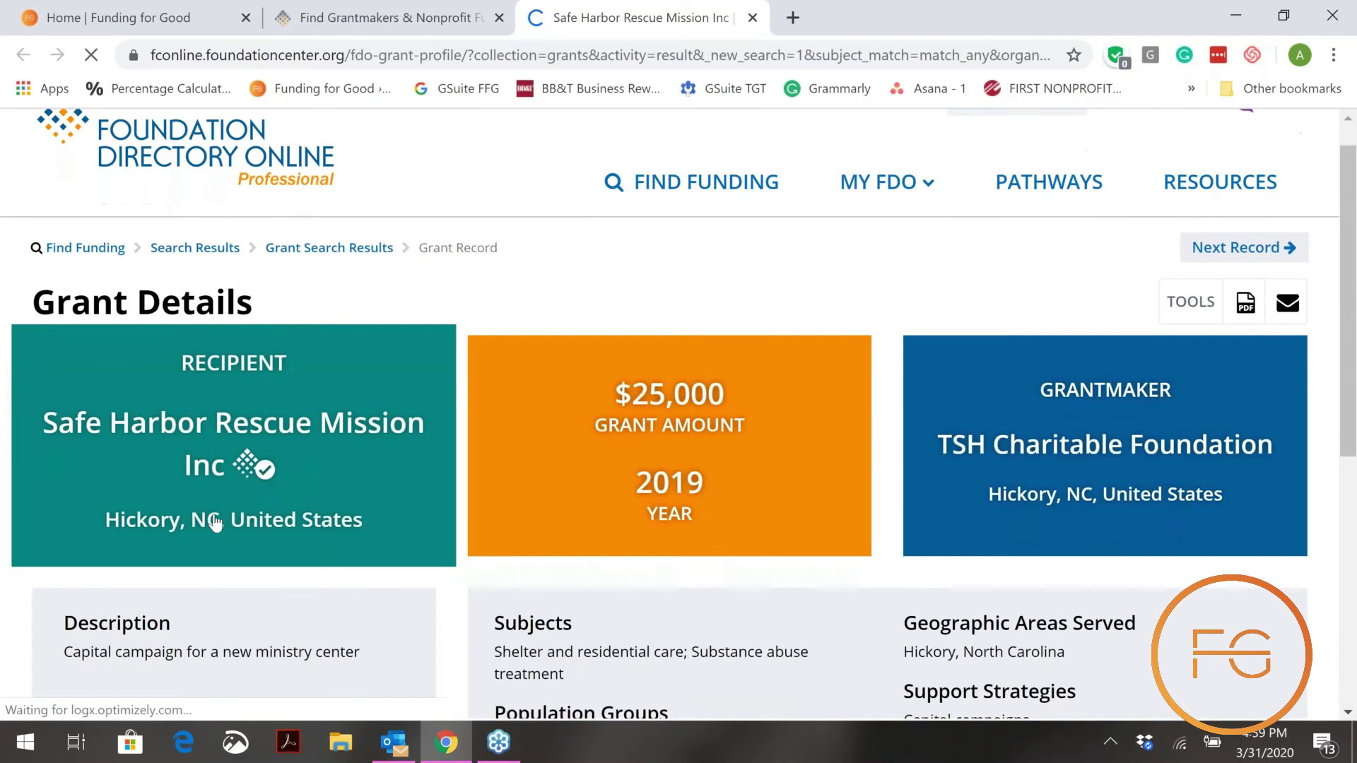
{"action": "scroll", "coordinate": [213, 507], "scroll_direction": "down", "scroll_amount": 2}
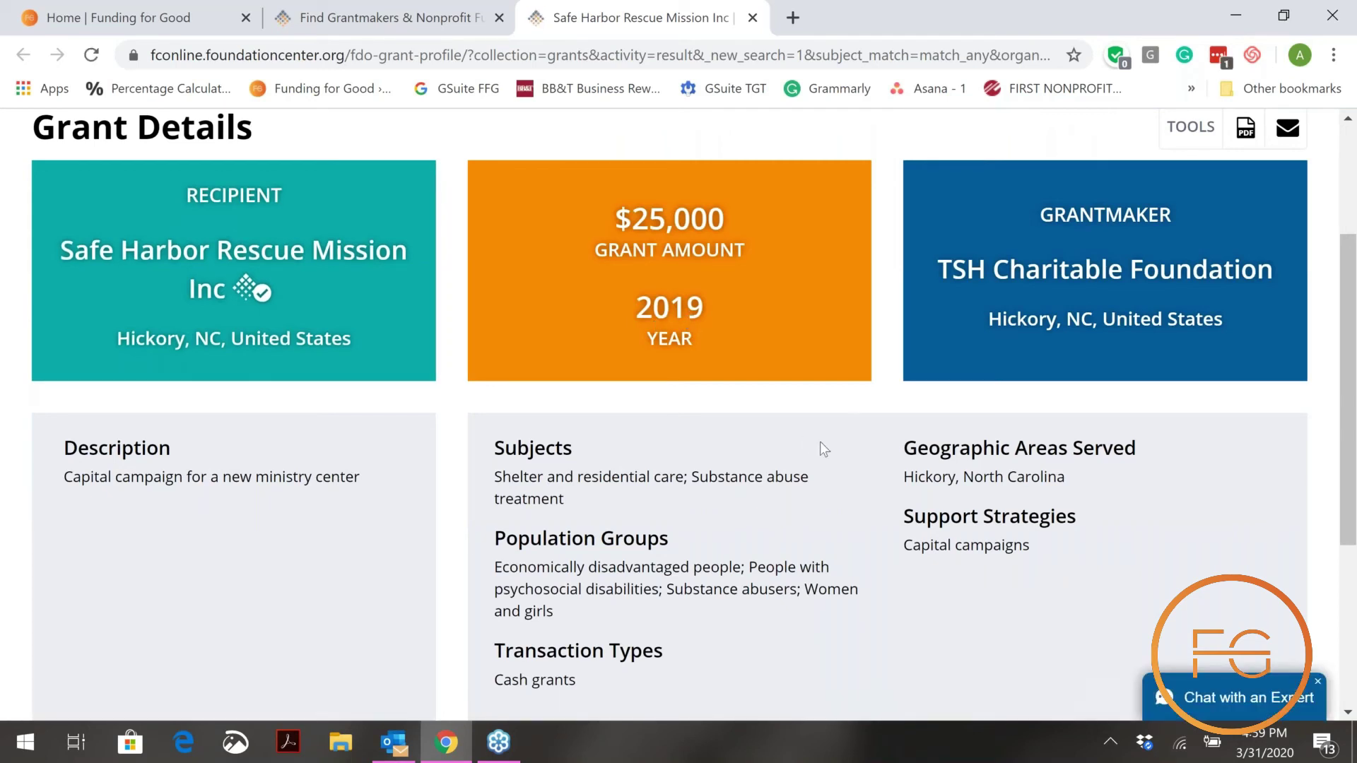
{"action": "scroll", "coordinate": [865, 492], "scroll_direction": "down", "scroll_amount": 1}
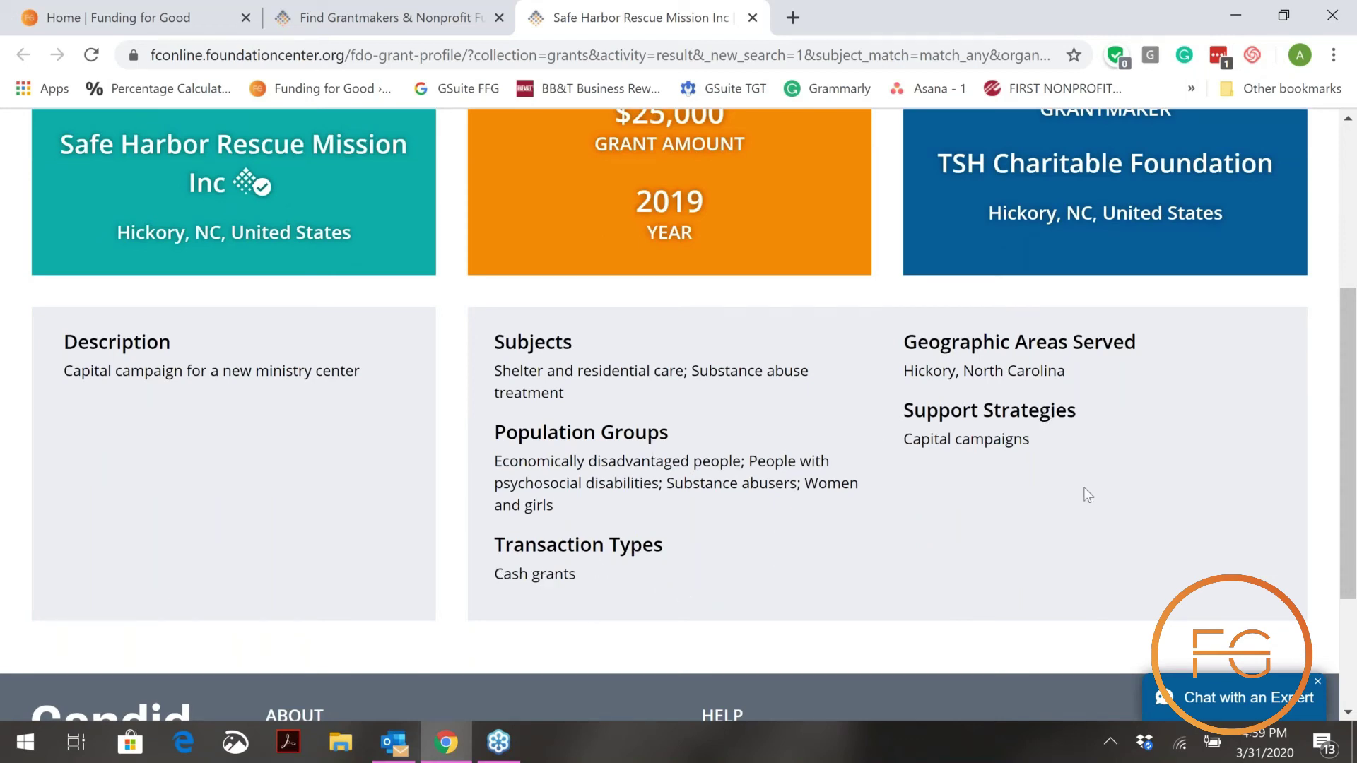
{"action": "scroll", "coordinate": [1087, 494], "scroll_direction": "up", "scroll_amount": 3}
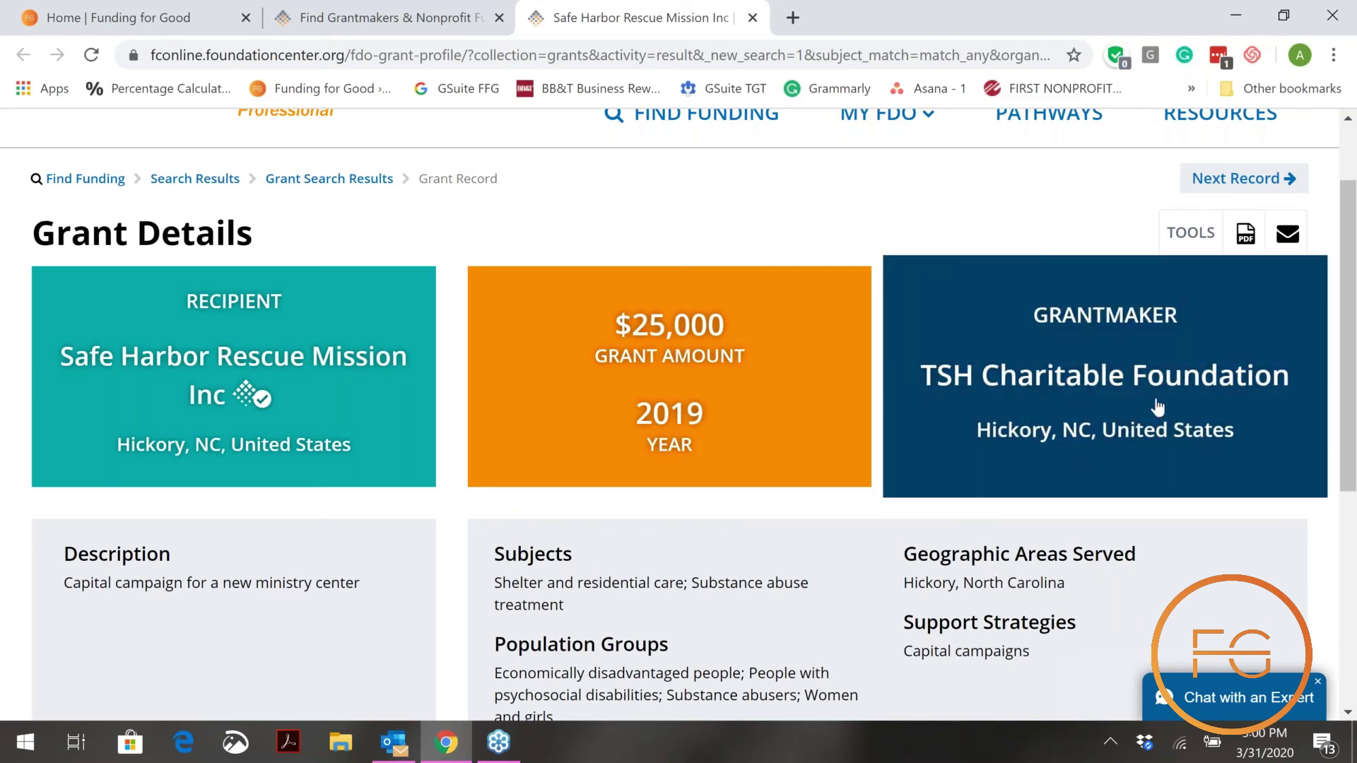
Step: Open the TSH Charitable Foundation grantmaker profile and review its five-year funding overview and recent grants
{"action": "left_click", "coordinate": [1013, 403]}
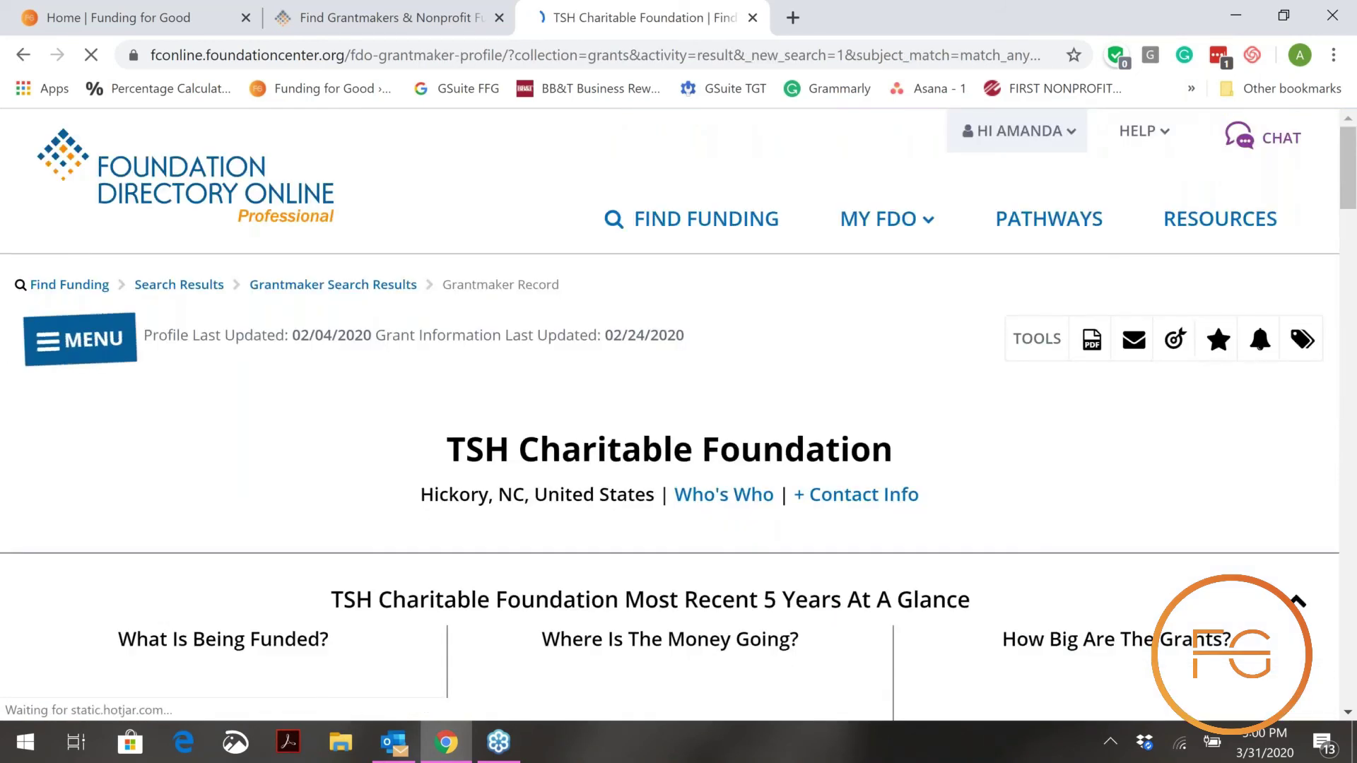
{"action": "scroll", "coordinate": [897, 413], "scroll_direction": "down", "scroll_amount": 4}
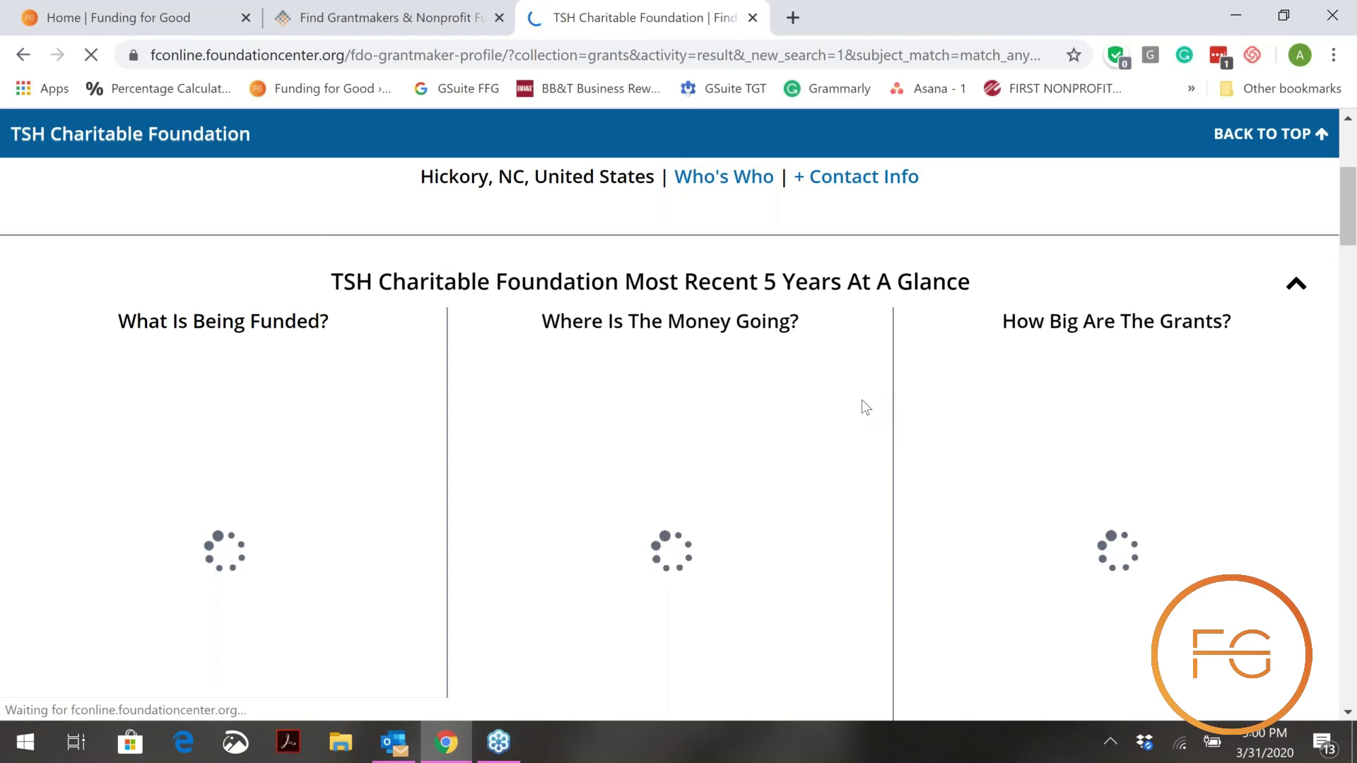
{"action": "scroll", "coordinate": [875, 461], "scroll_direction": "down", "scroll_amount": 2}
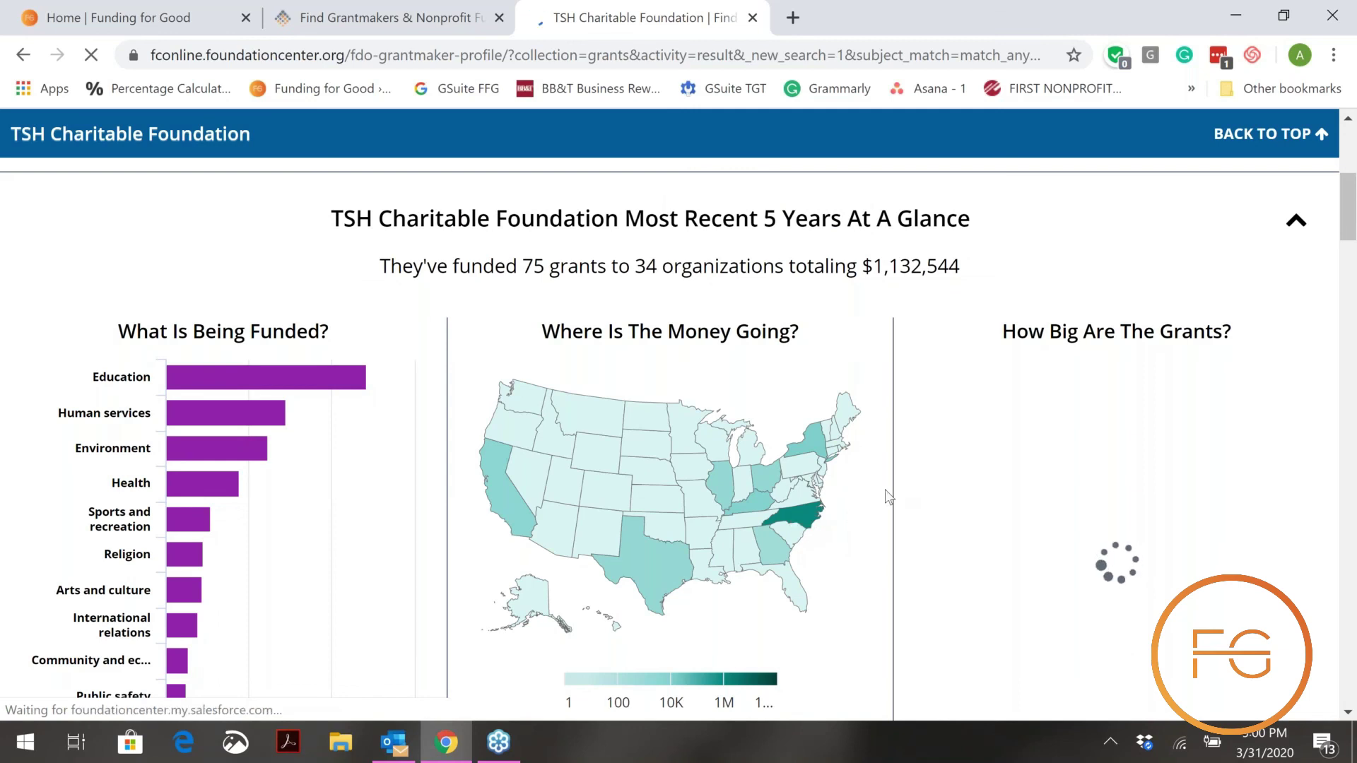
{"action": "scroll", "coordinate": [857, 509], "scroll_direction": "down", "scroll_amount": 10}
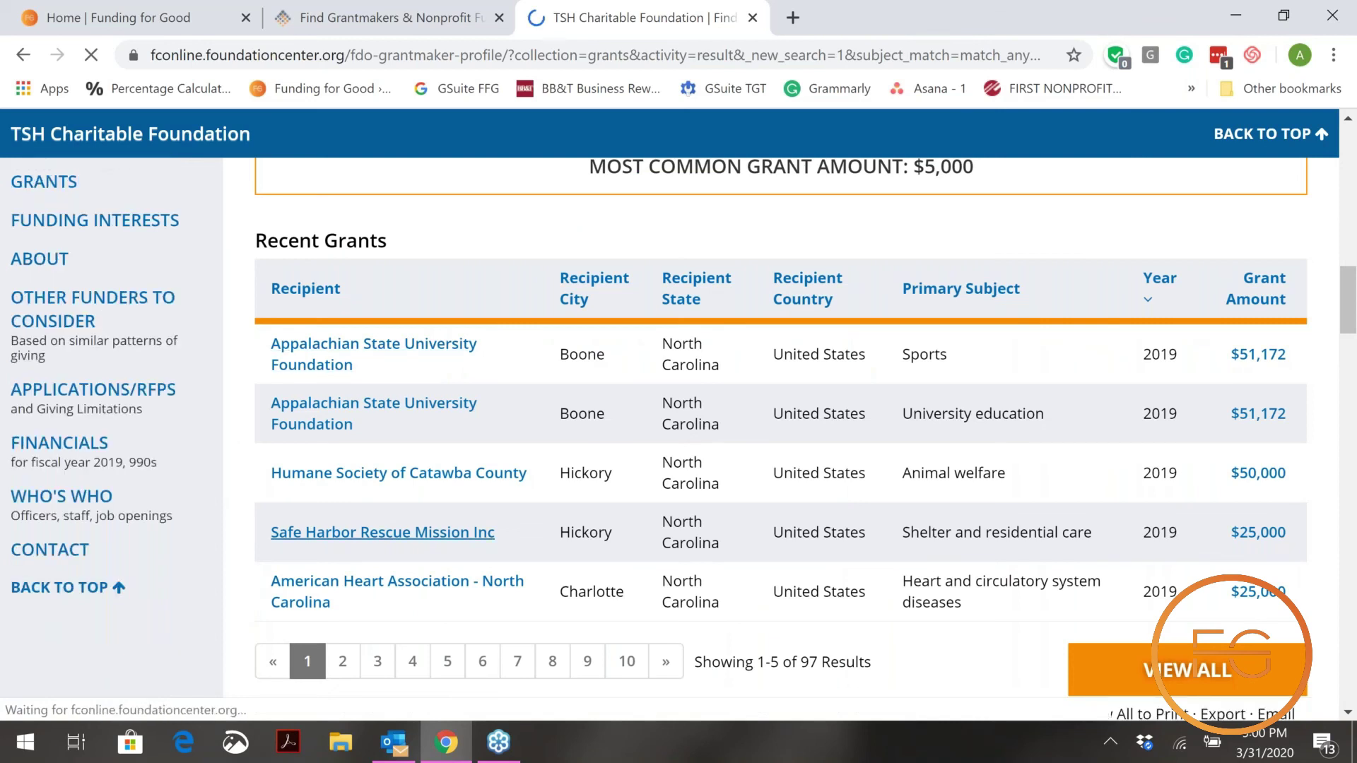
Step: Examine the foundation's funding interests, other funders to consider, application requirements, giving limitations, financials and officers
{"action": "scroll", "coordinate": [388, 363], "scroll_direction": "down", "scroll_amount": 8}
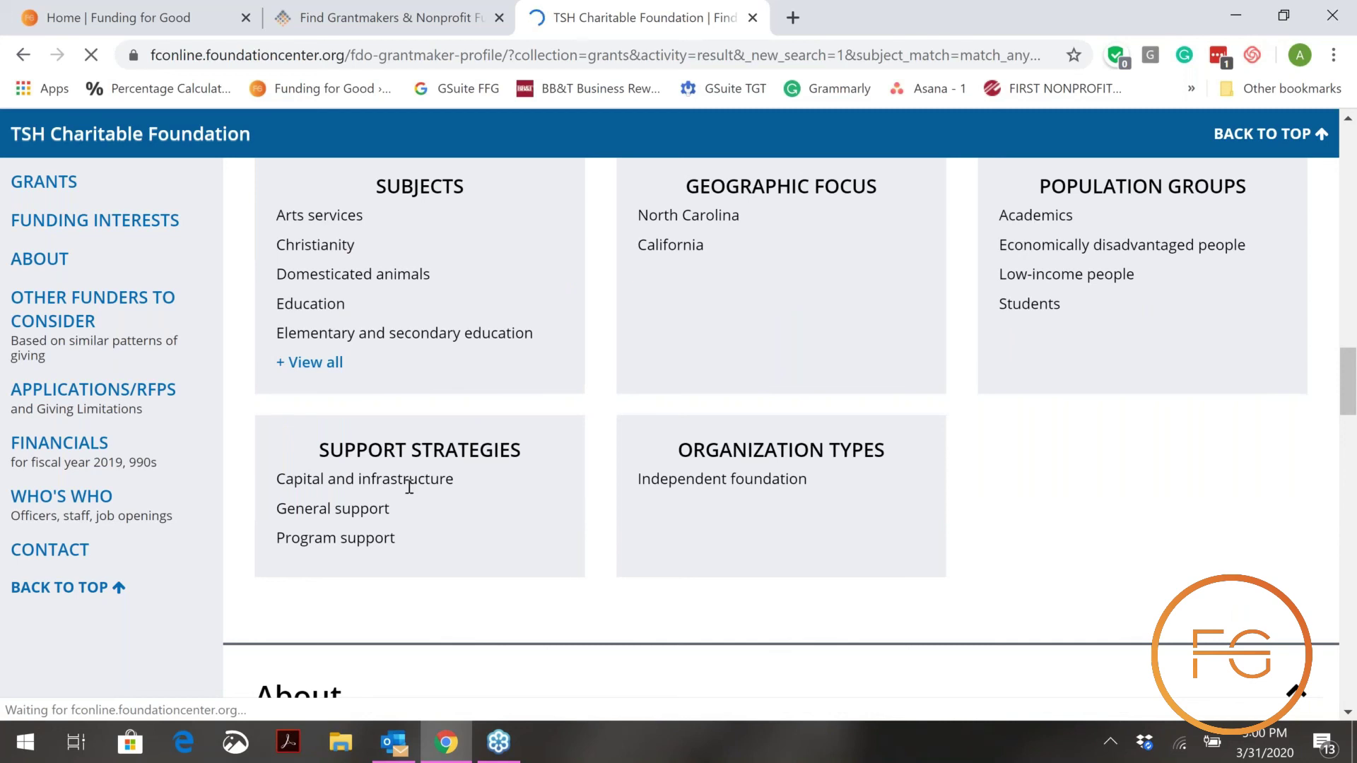
{"action": "scroll", "coordinate": [409, 487], "scroll_direction": "down", "scroll_amount": 5}
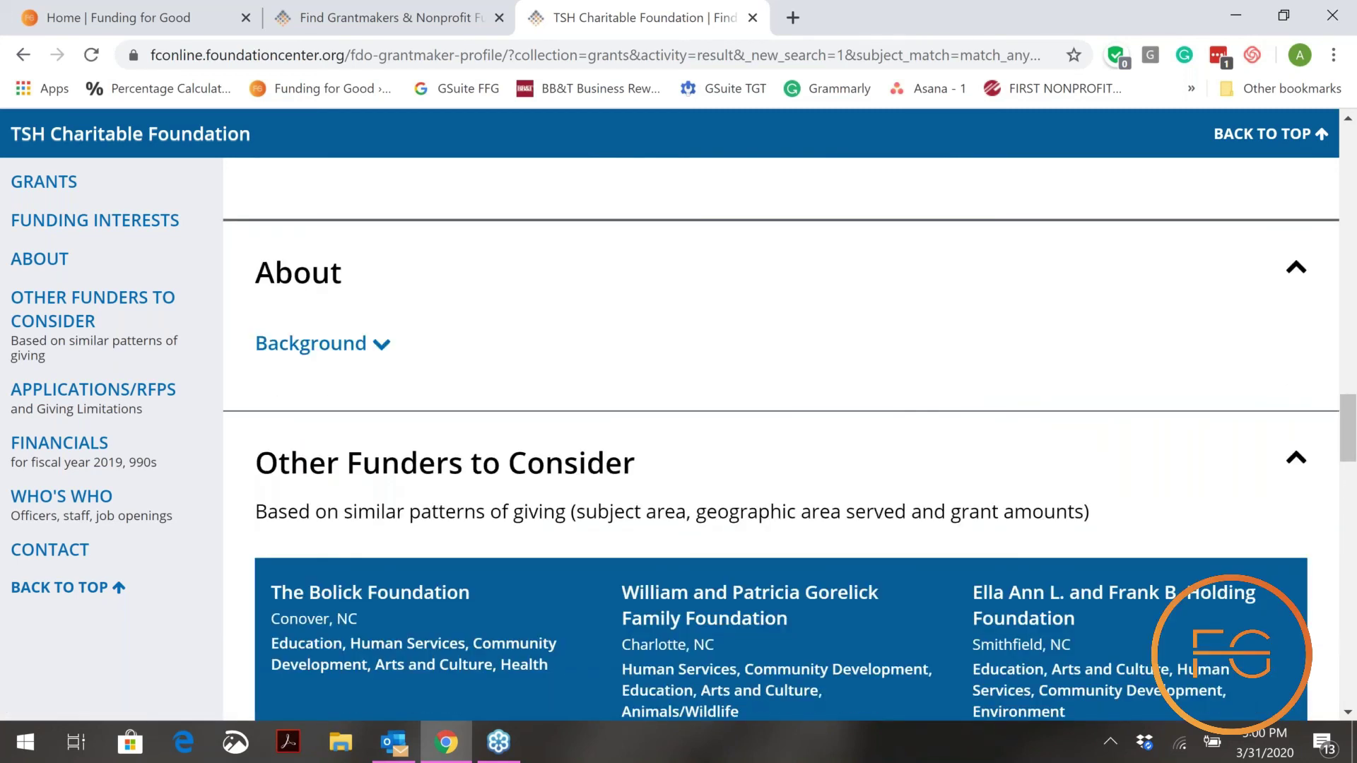
{"action": "scroll", "coordinate": [410, 614], "scroll_direction": "down", "scroll_amount": 3}
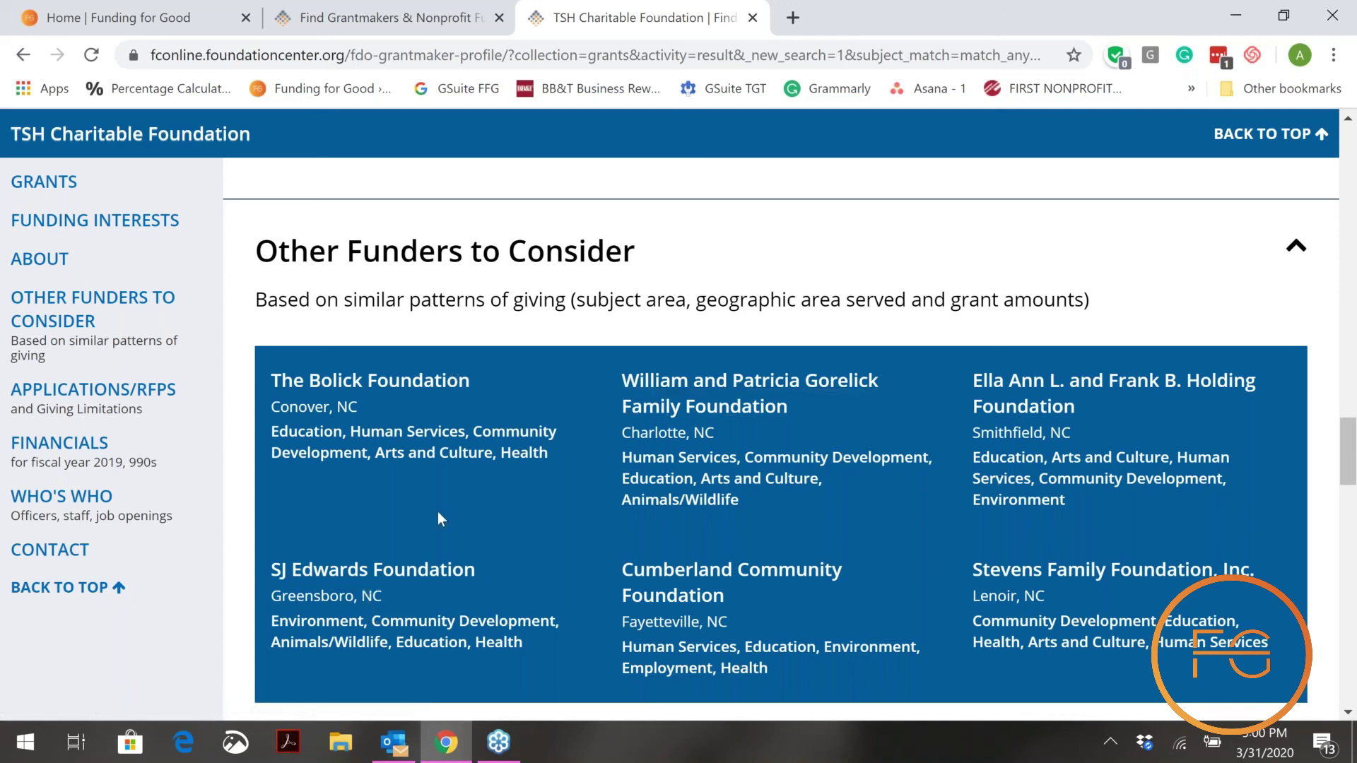
{"action": "scroll", "coordinate": [923, 557], "scroll_direction": "down", "scroll_amount": 5}
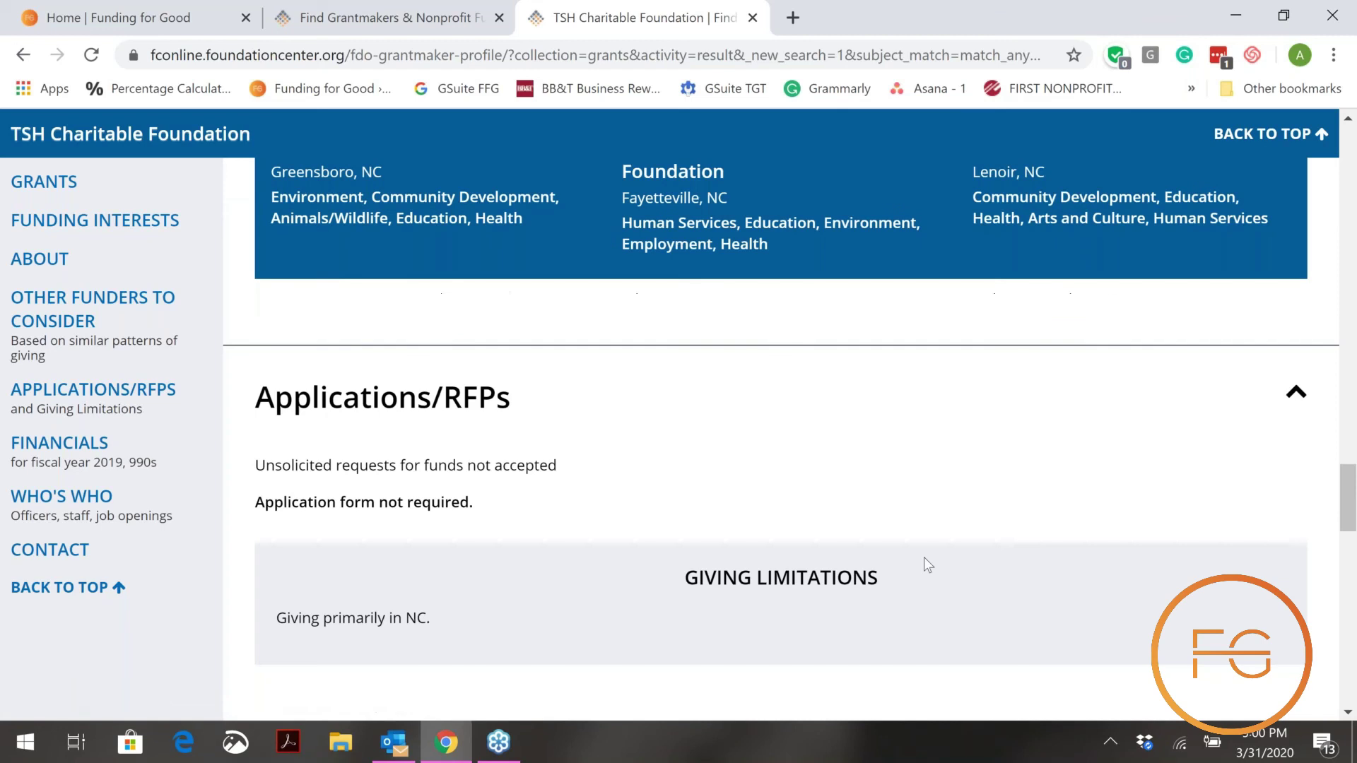
{"action": "scroll", "coordinate": [923, 557], "scroll_direction": "down", "scroll_amount": 5}
{"action": "scroll", "coordinate": [922, 557], "scroll_direction": "down", "scroll_amount": 5}
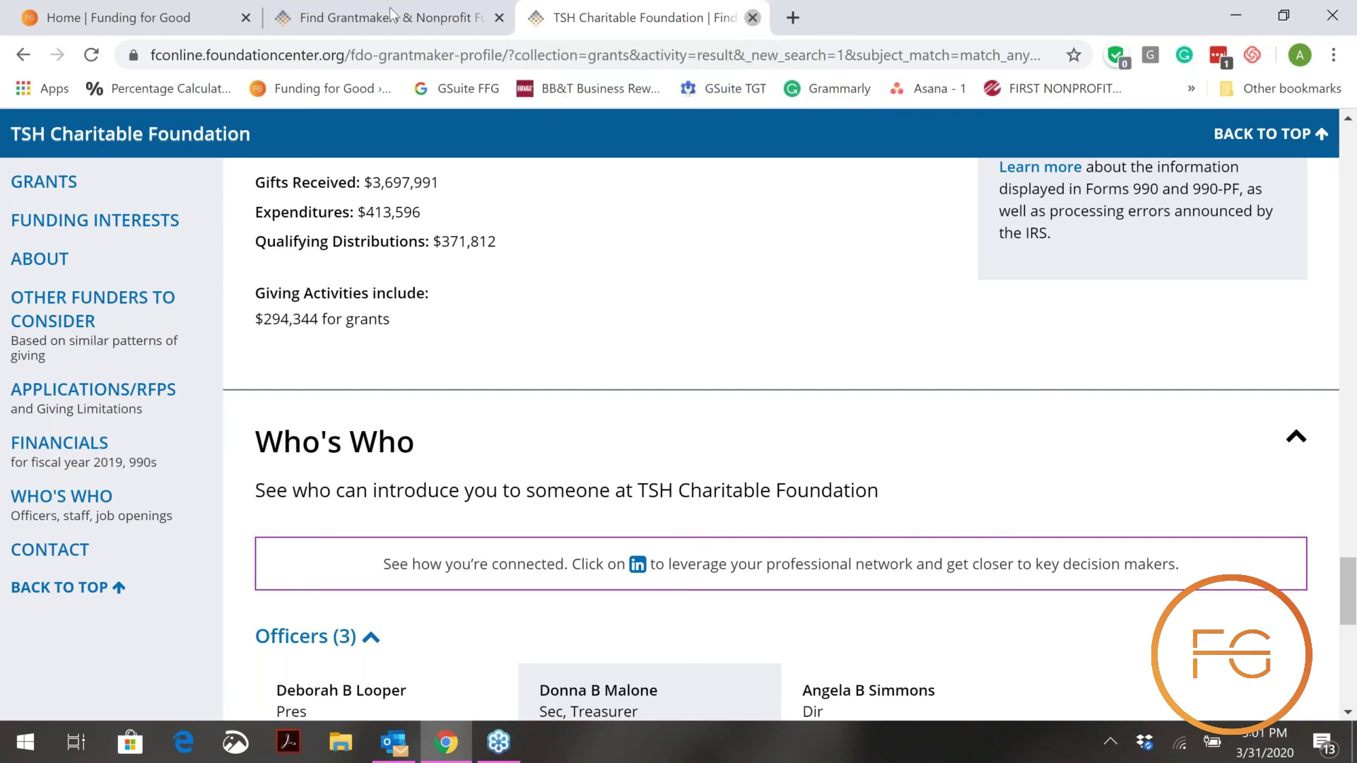
Step: Close the foundation profile and the grants list, returning to the advanced search form above the grantmaker results
{"action": "key", "text": "ctrl+w"}
{"action": "left_click", "coordinate": [1117, 173]}
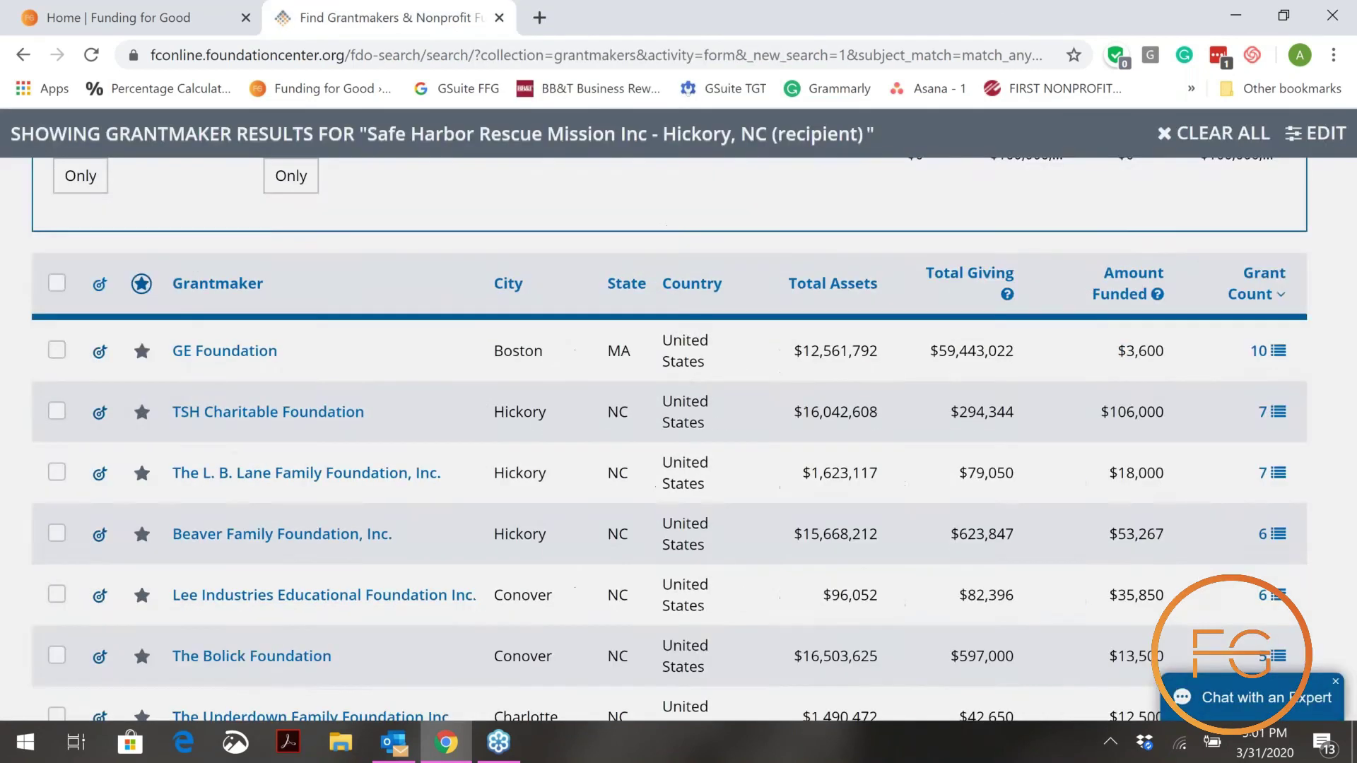
{"action": "scroll", "coordinate": [1351, 301], "scroll_direction": "up", "scroll_amount": 10}
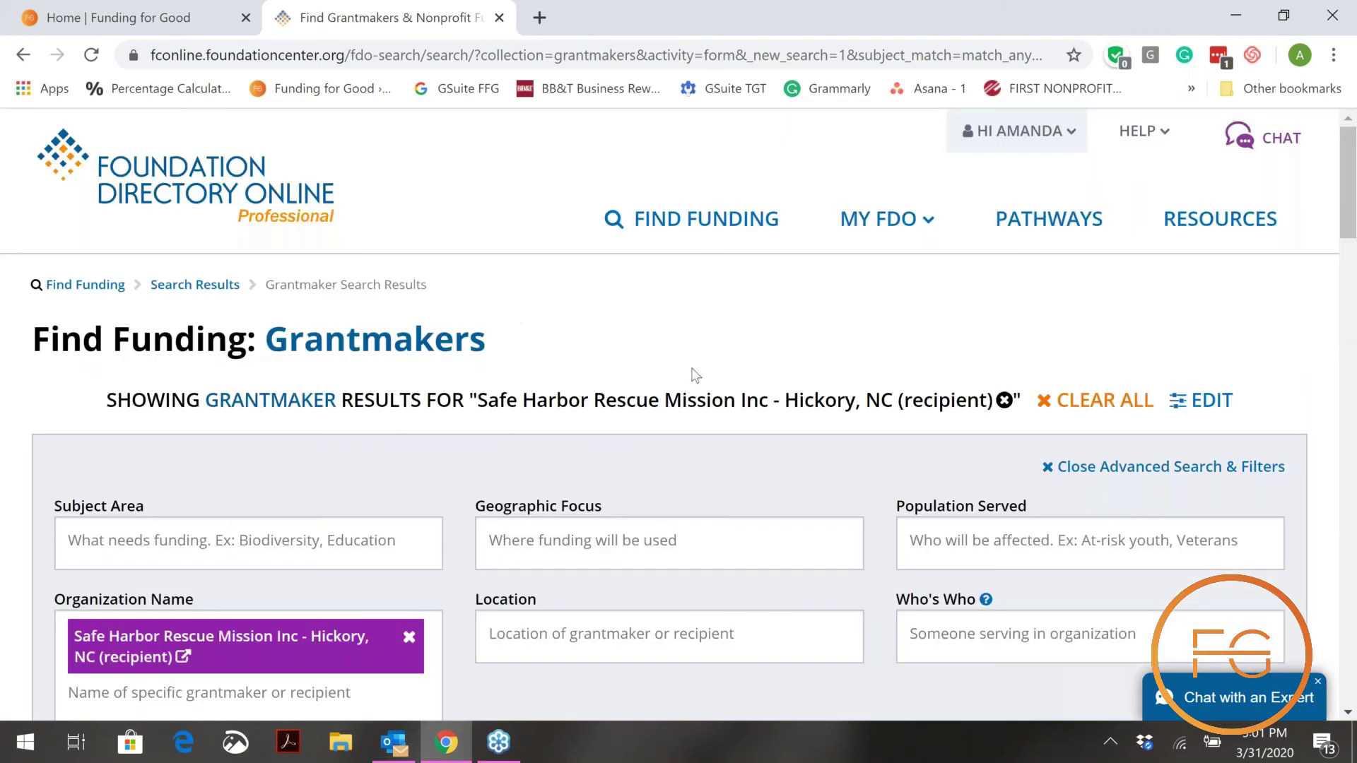